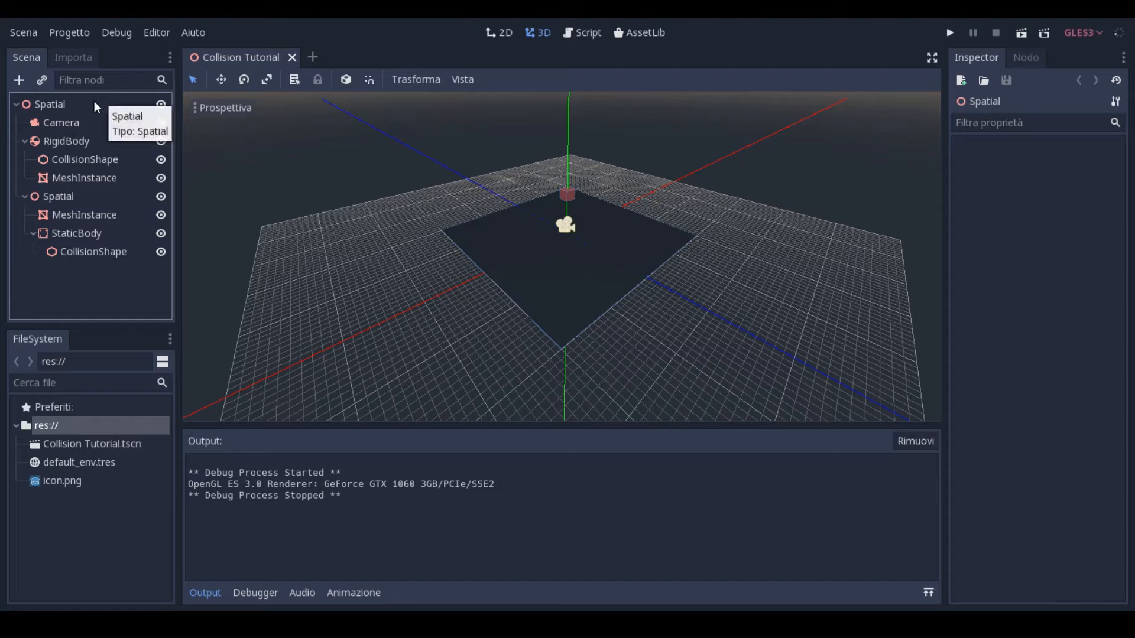
- Collapse the StaticBody, child Spatial and RigidBody branches in the scene tree
left_click(56, 104)
left_click(34, 233)
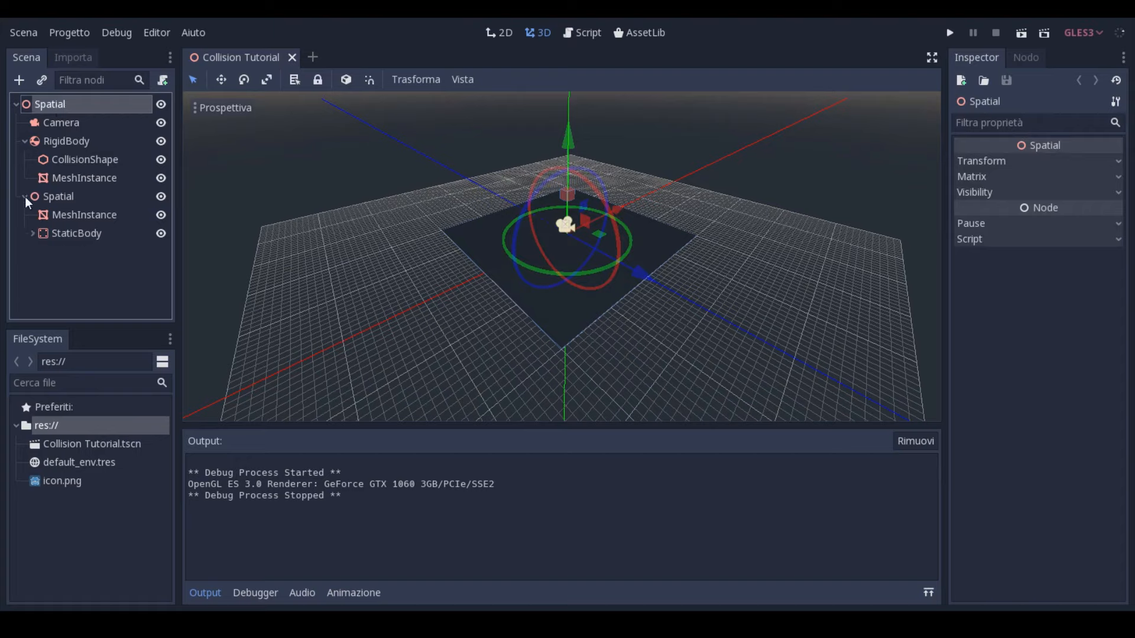
left_click(24, 196)
left_click(24, 140)
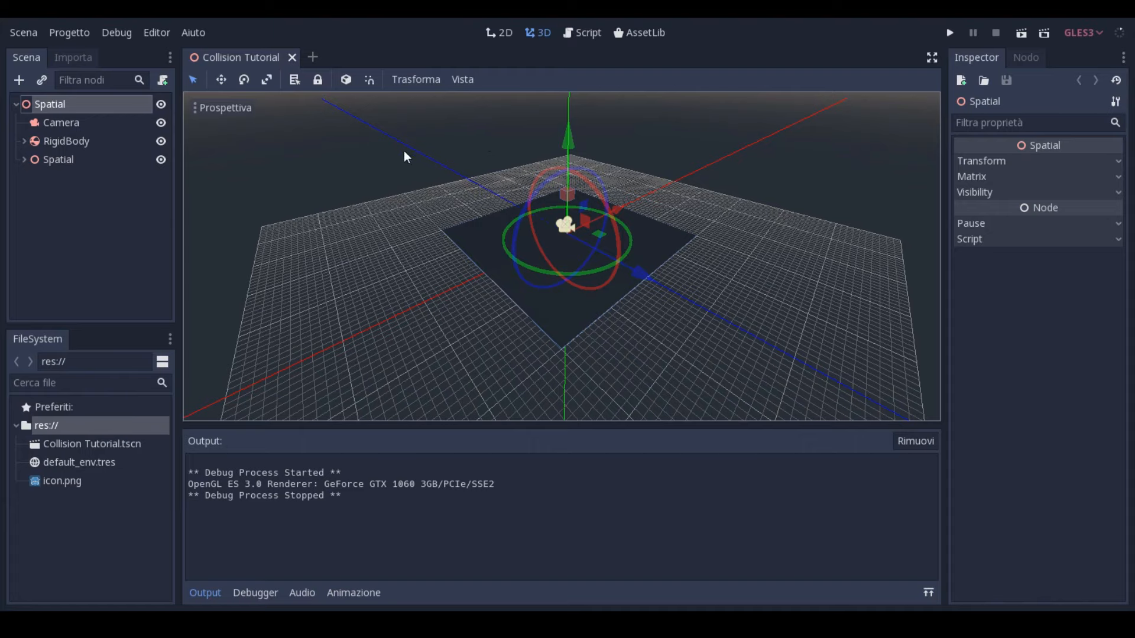
- Select the root Spatial node to examine its properties and gizmo in the 3D view, then clear the selection
left_click(405, 152)
left_click(53, 105)
left_click(459, 176)
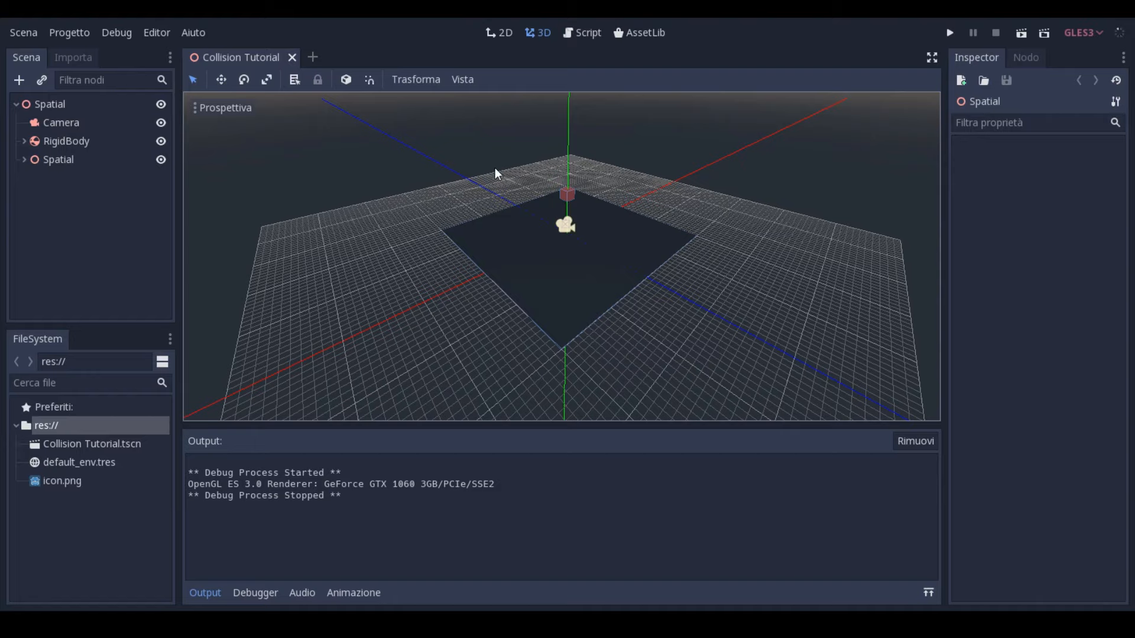
left_click(28, 107)
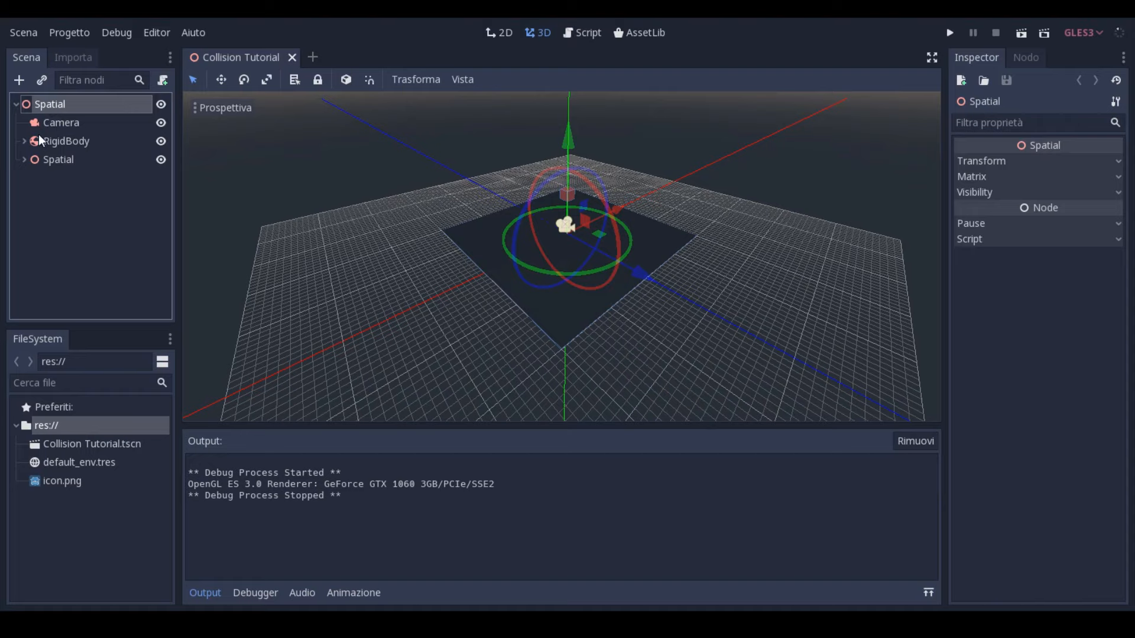
left_click(80, 213)
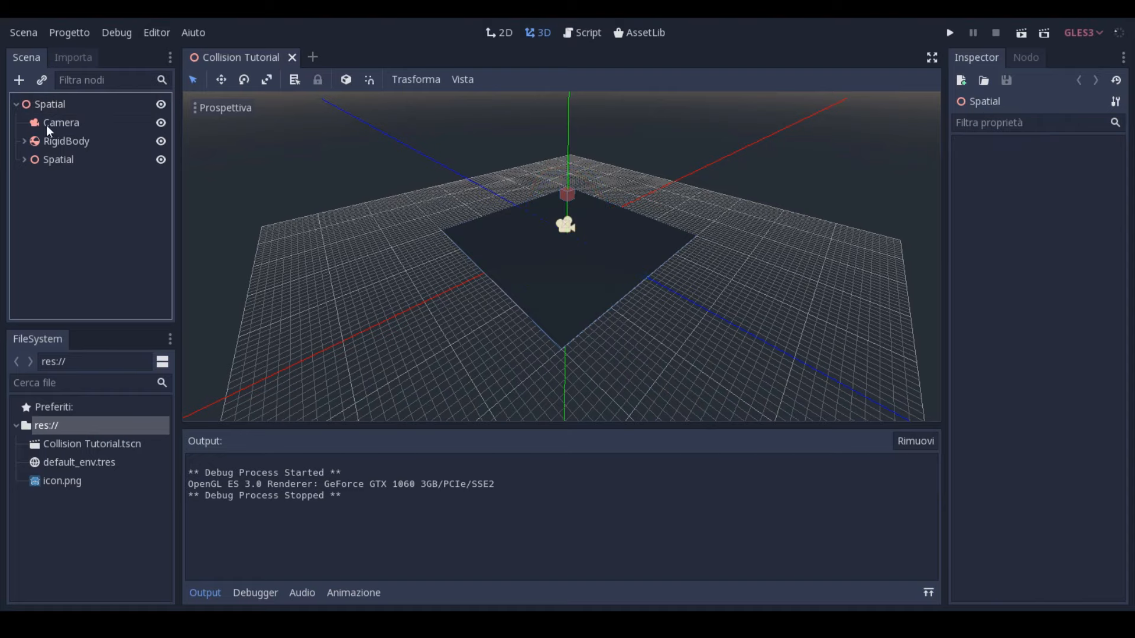
- Examine the Camera node by previewing its view of the scene and returning to the perspective view
left_click(46, 125)
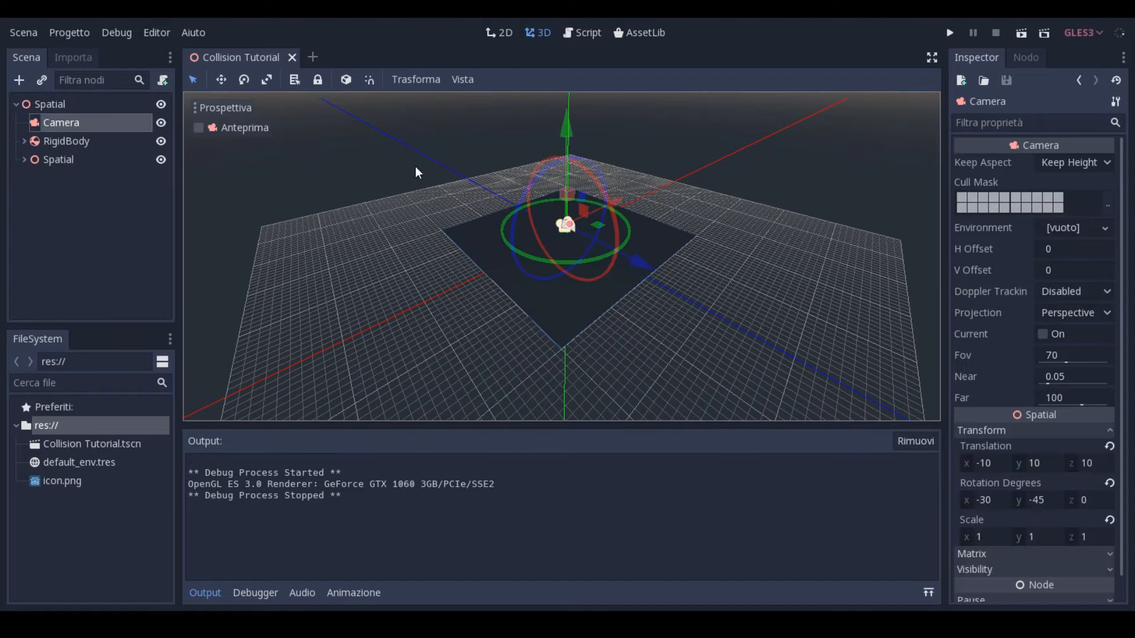
left_click(484, 139)
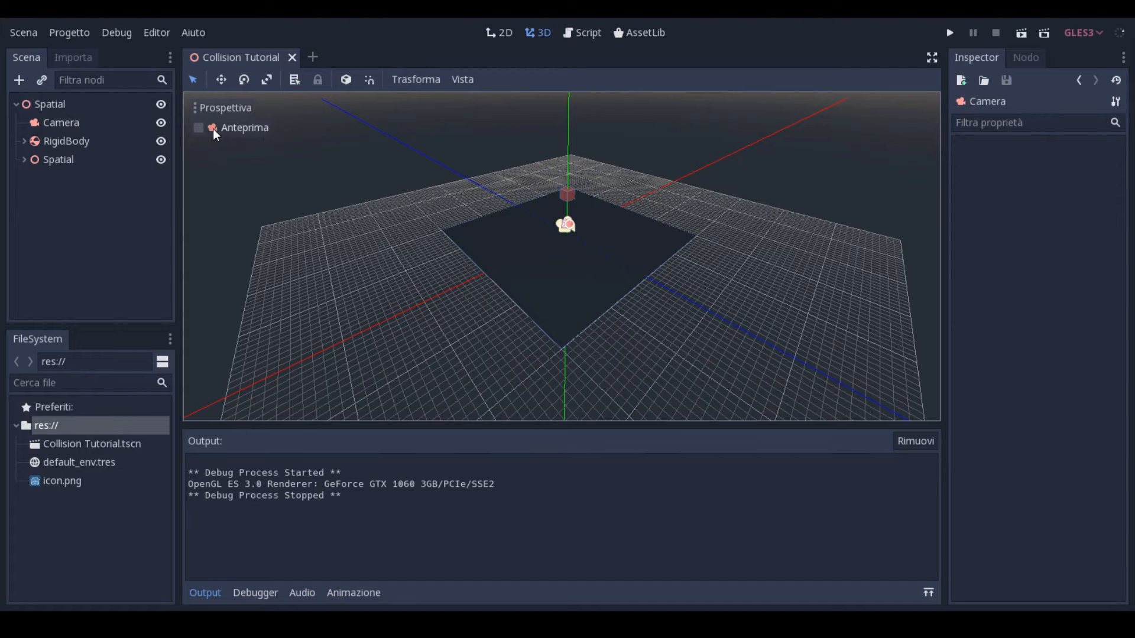
left_click(198, 127)
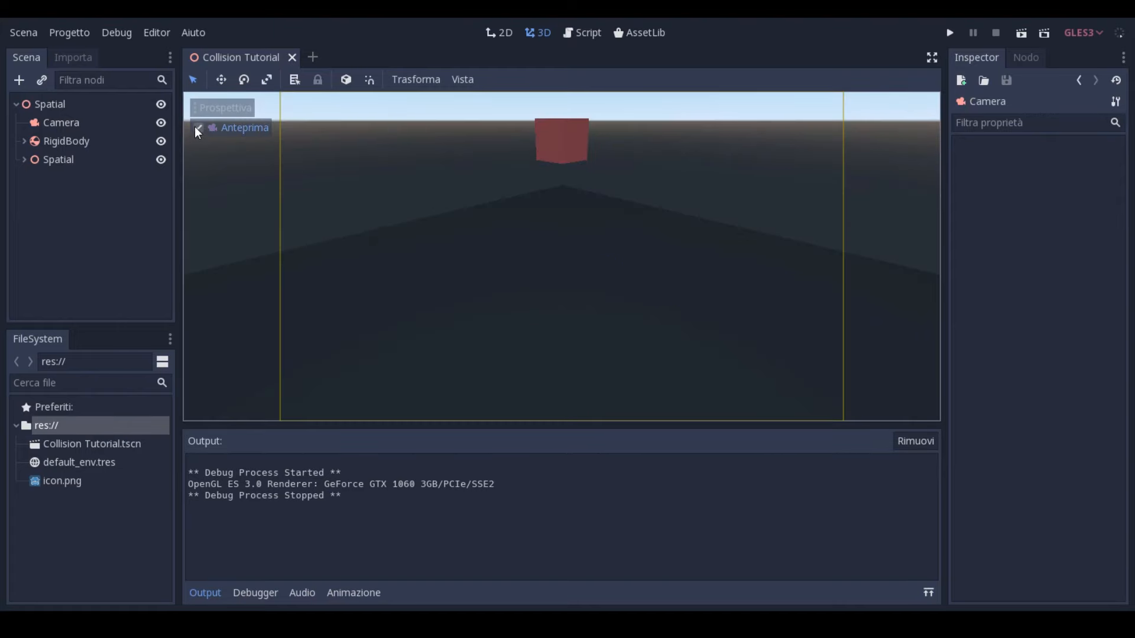
left_click(198, 128)
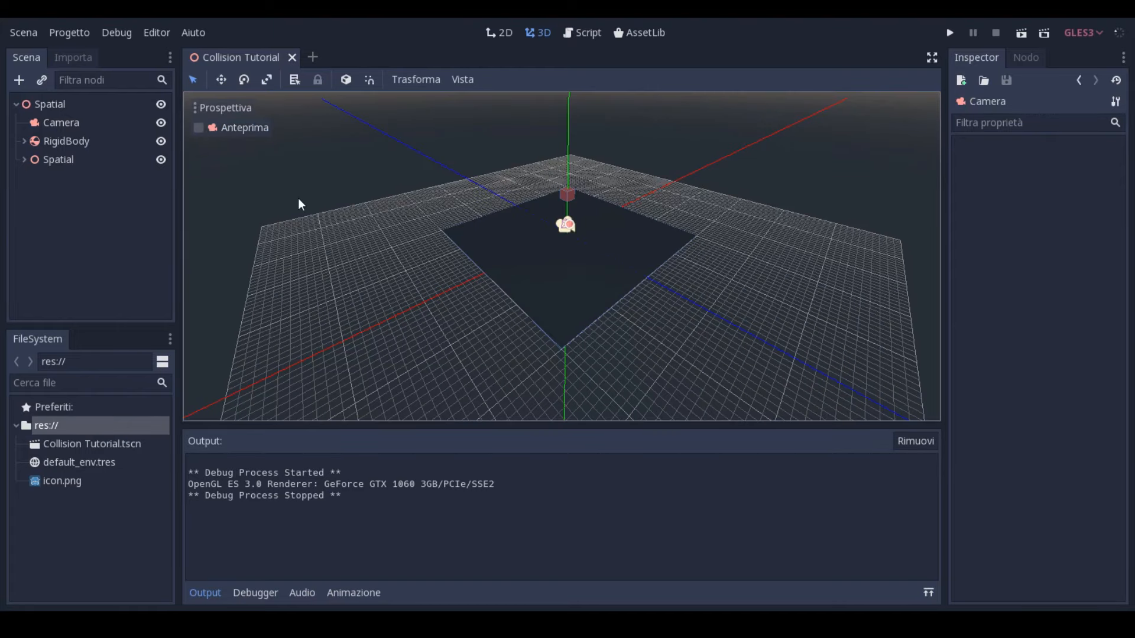
left_click(50, 122)
middle_click_drag(363, 245, 606, 208)
left_click(801, 242)
middle_click_drag(802, 243, 591, 237)
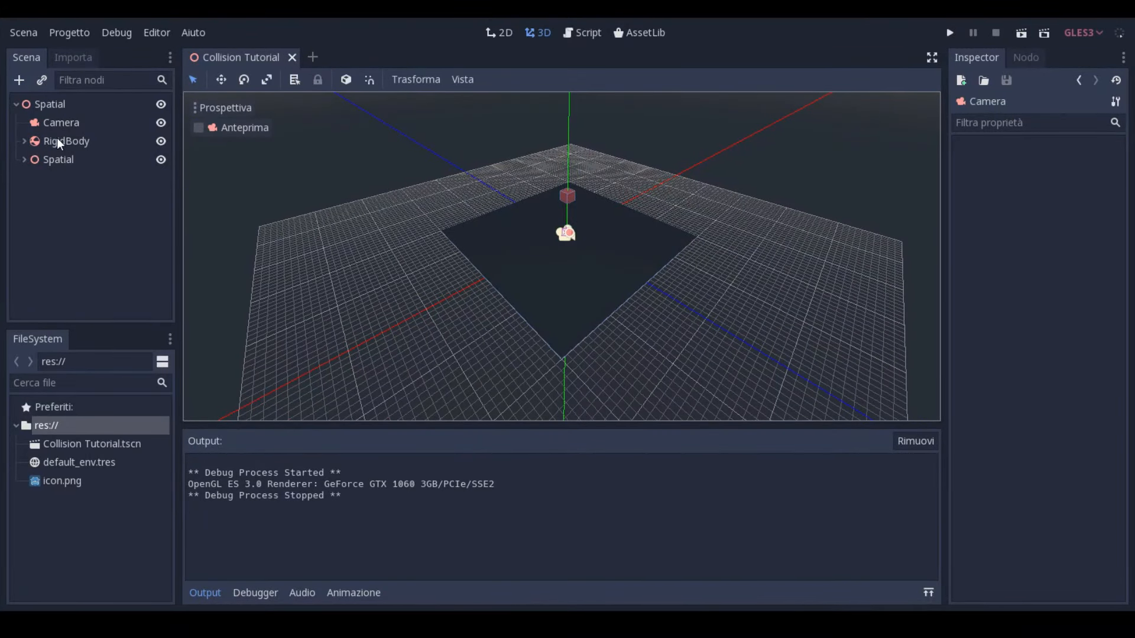
- Select the RigidBody node under the root Spatial and examine its cube up close in the 3D view
left_click(57, 139)
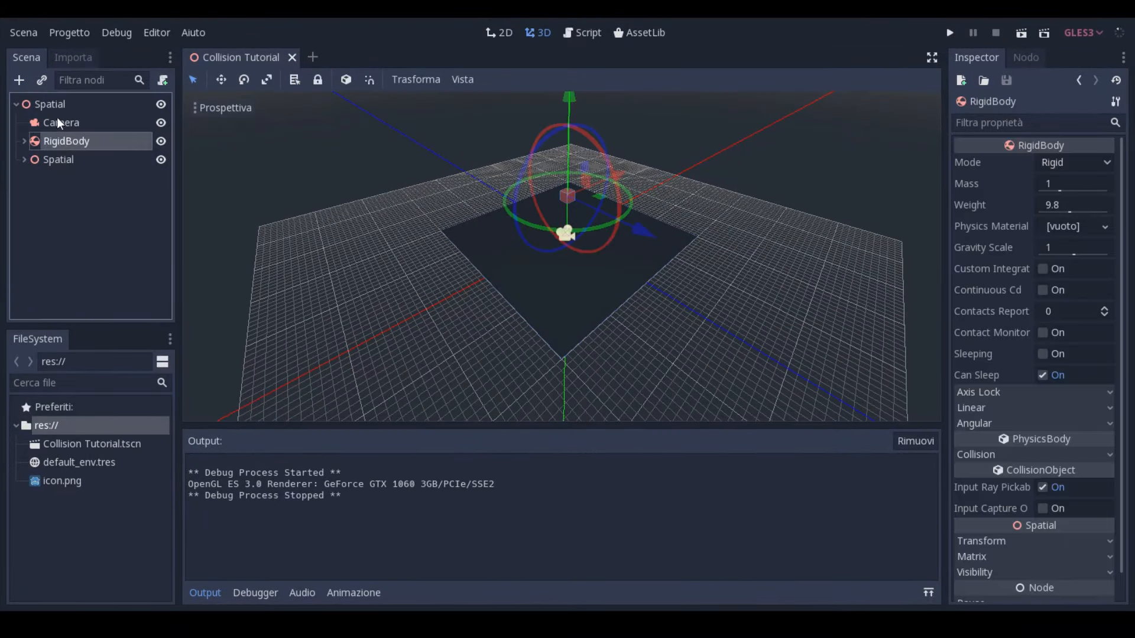
left_click(51, 105)
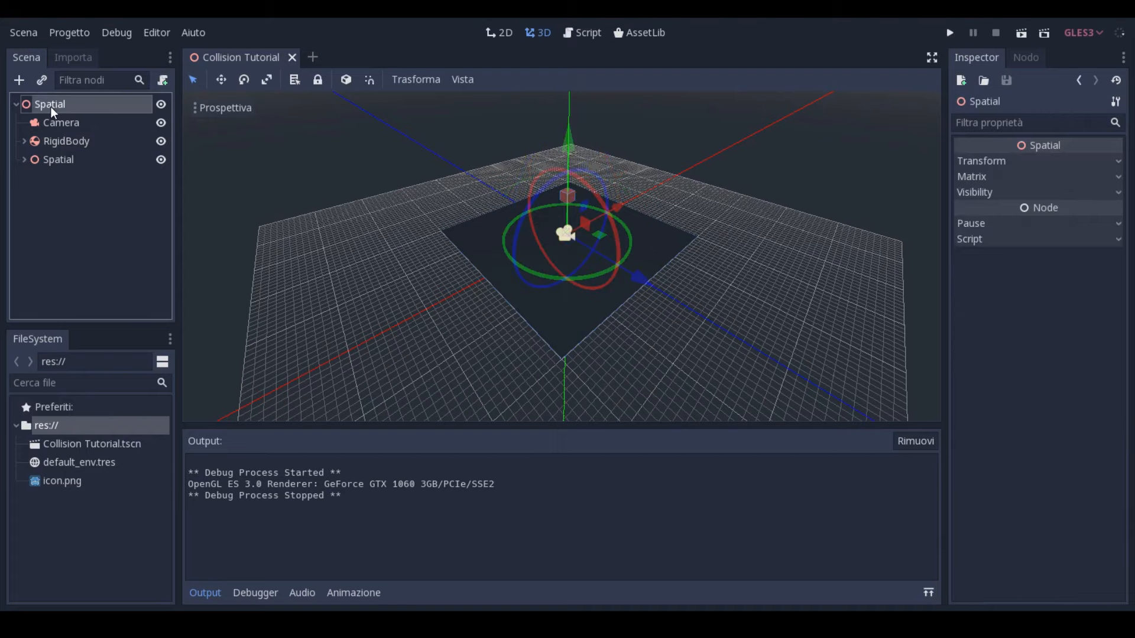
left_click(56, 141)
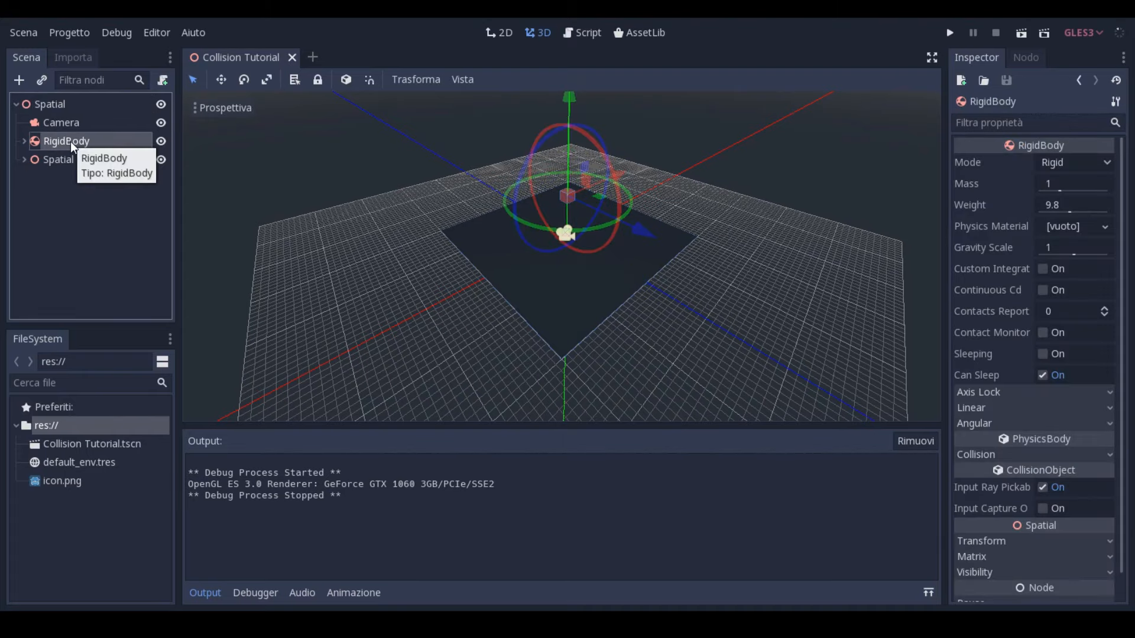
mouse_move(383, 182)
middle_mouse_down()
mouse_move(341, 168)
mouse_move(370, 185)
middle_mouse_up()
scroll(559, 176, "up", 6)
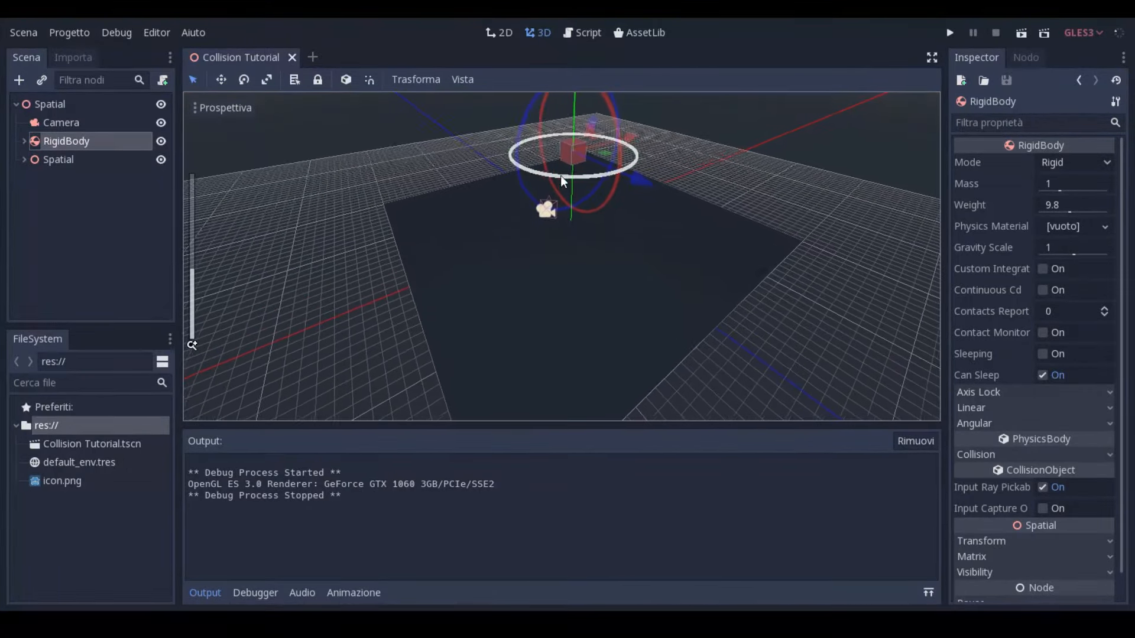
mouse_move(697, 155)
middle_mouse_down()
mouse_move(651, 154)
mouse_move(640, 128)
mouse_move(674, 158)
mouse_move(708, 157)
middle_mouse_up()
- Look at the RigidBody's child nodes and collapse its branch again
left_click(31, 140)
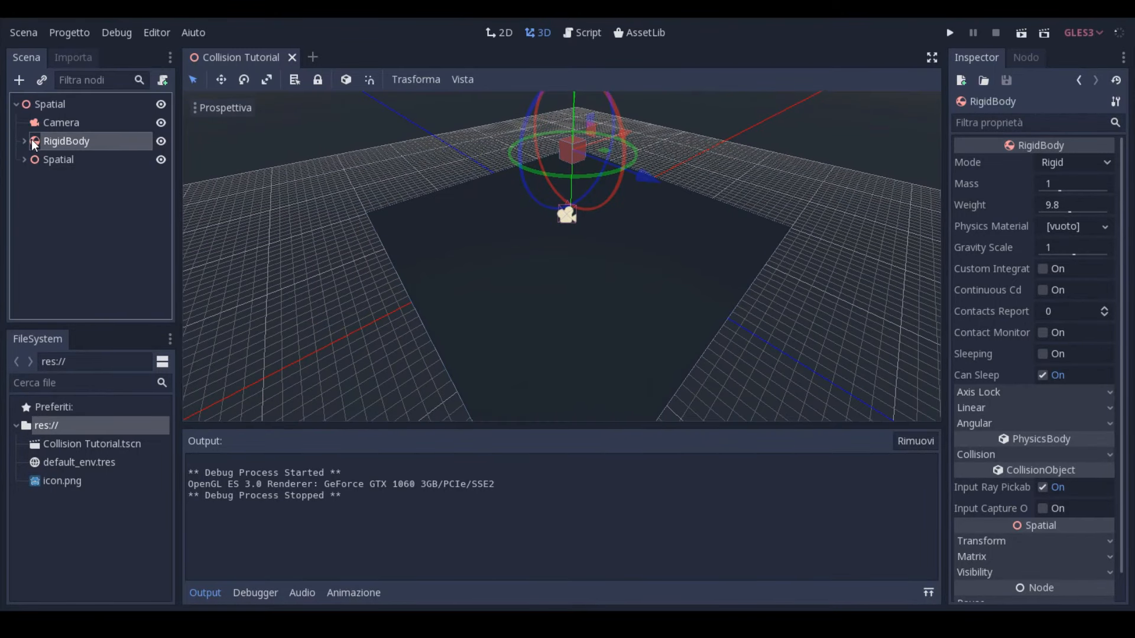
left_click(25, 142)
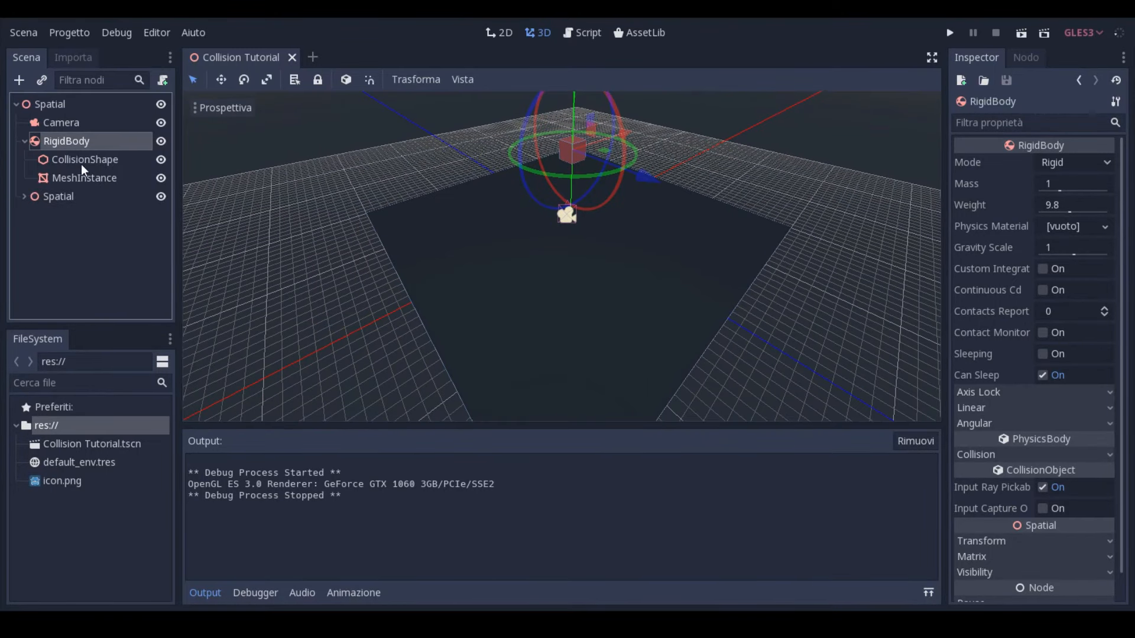
left_click(25, 141)
left_click(23, 140)
left_click(24, 141)
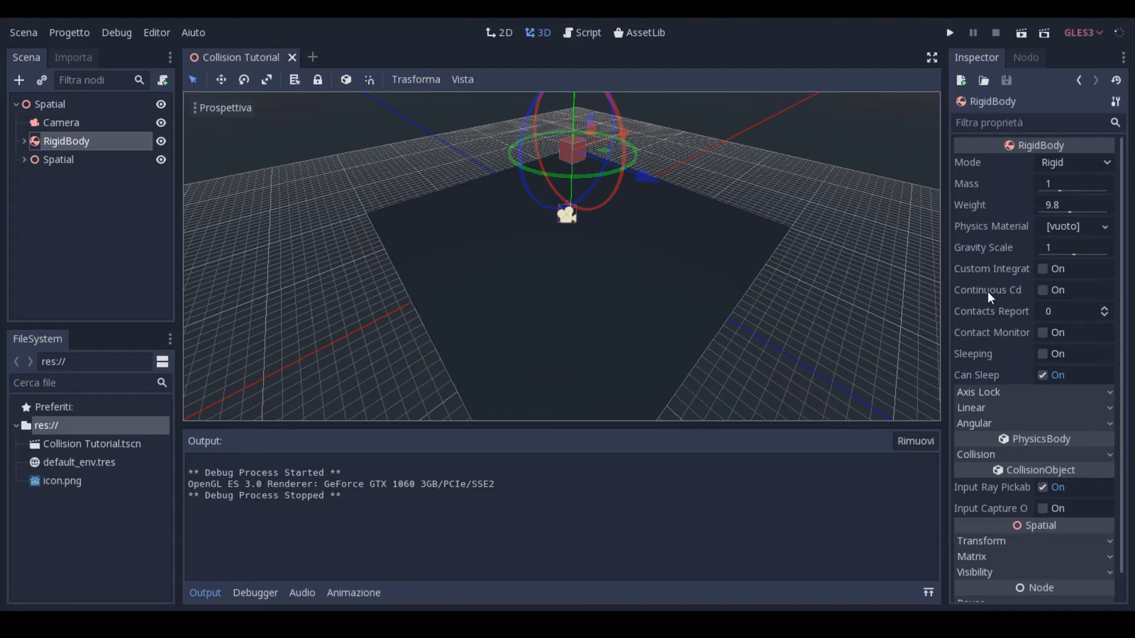
- Examine the RigidBody's Weight property without changing it, keeping the node selected
left_click(1063, 204)
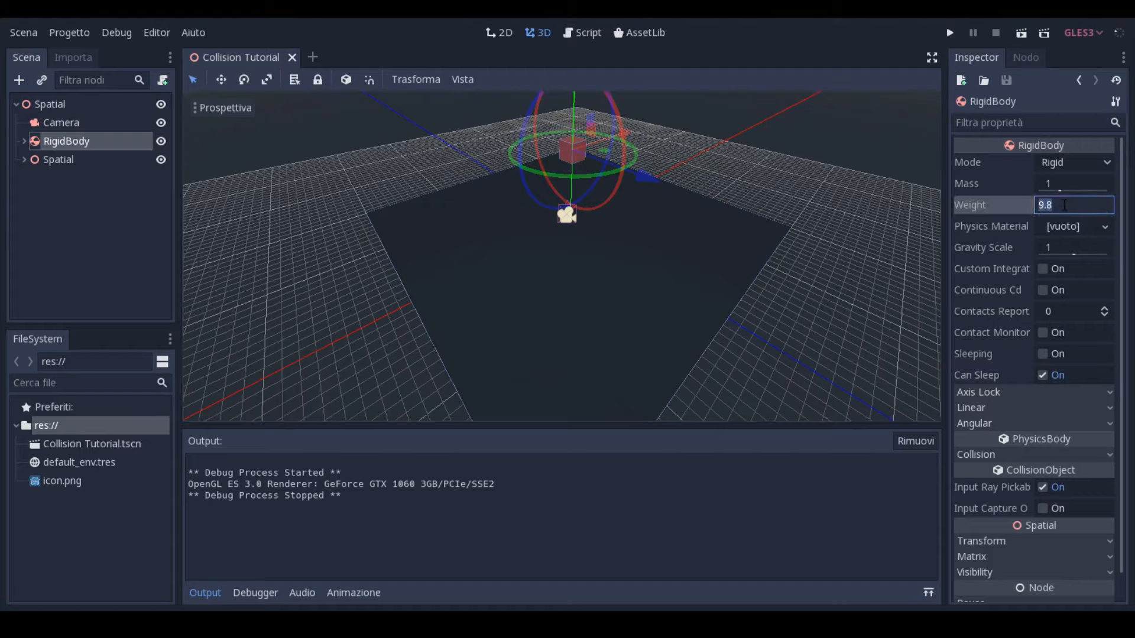
left_click(730, 151)
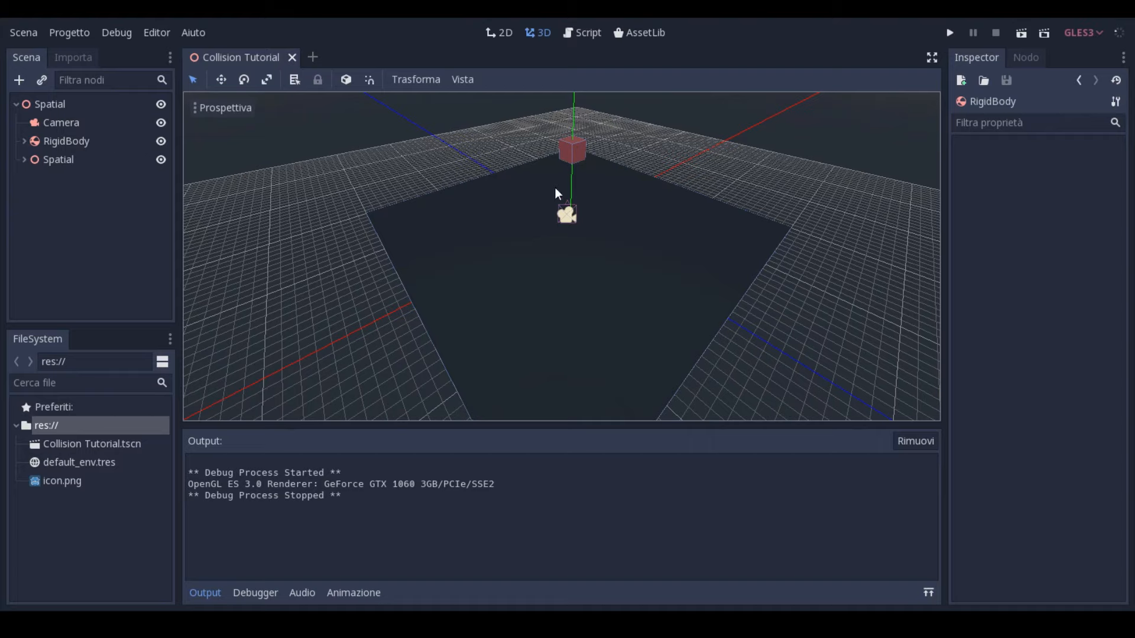
left_click(82, 143)
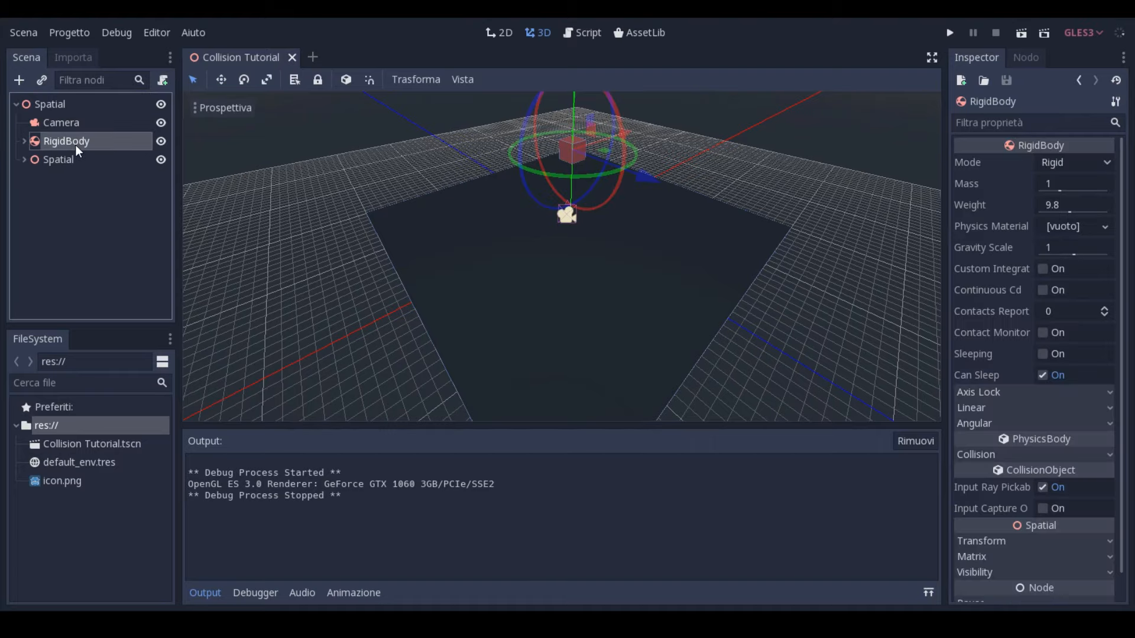
- Expand the RigidBody branch and select its CollisionShape node
left_click(25, 140)
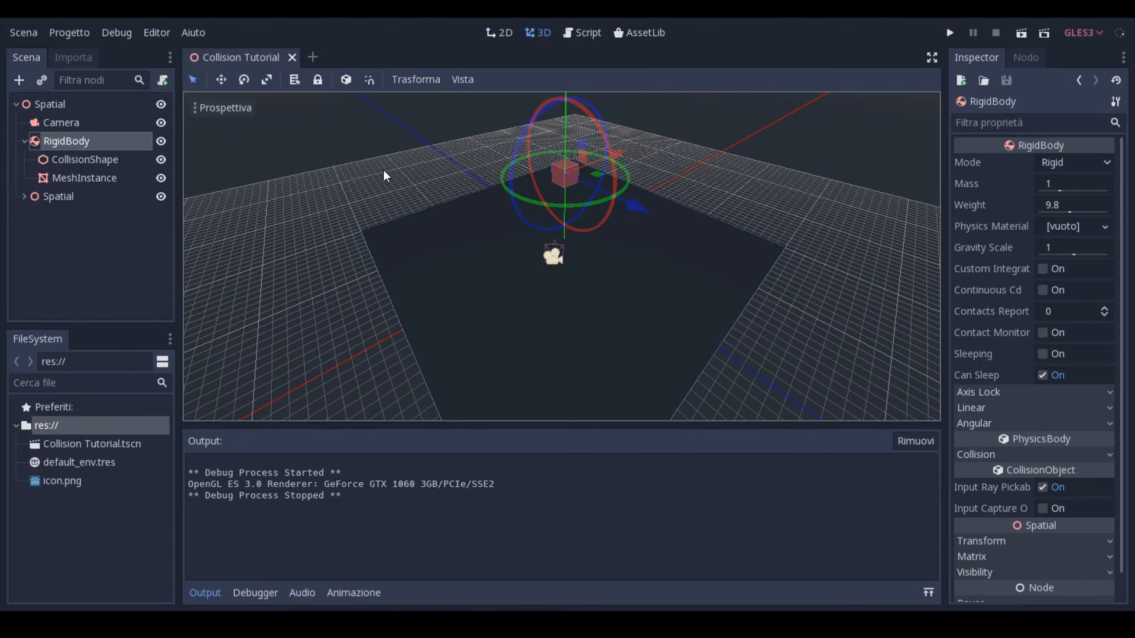
left_click(694, 131)
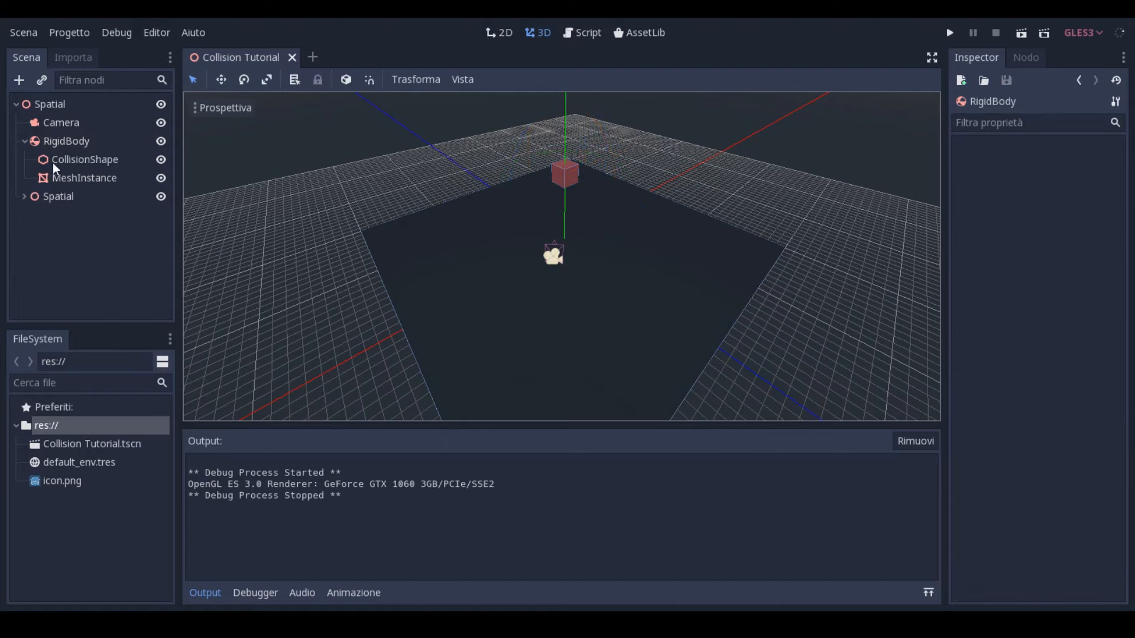
left_click(46, 142)
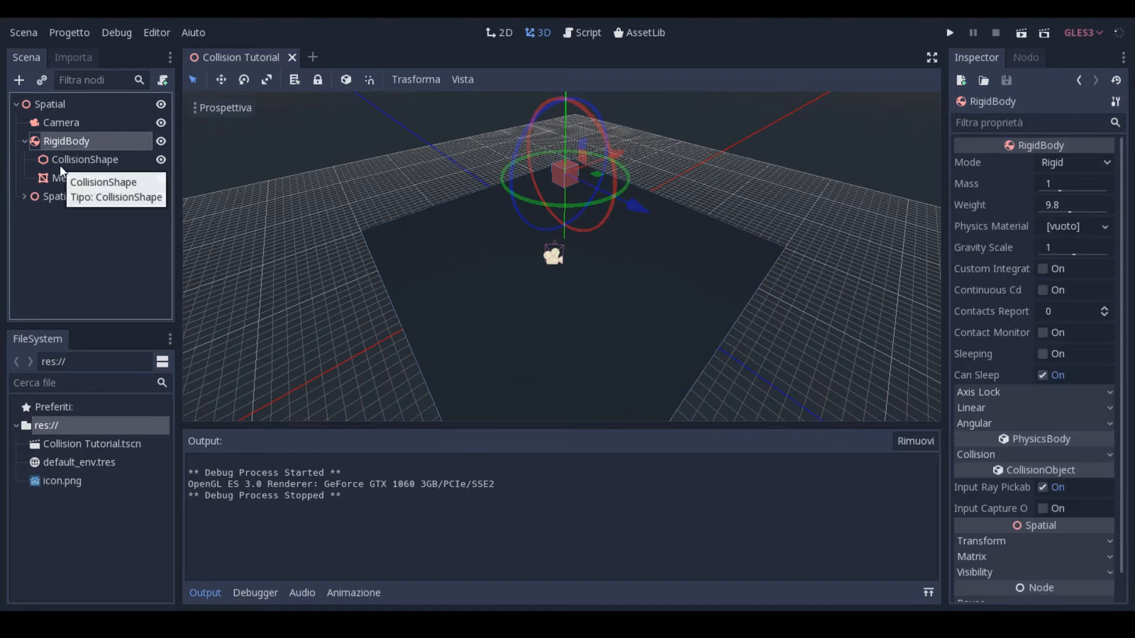
left_click(61, 169)
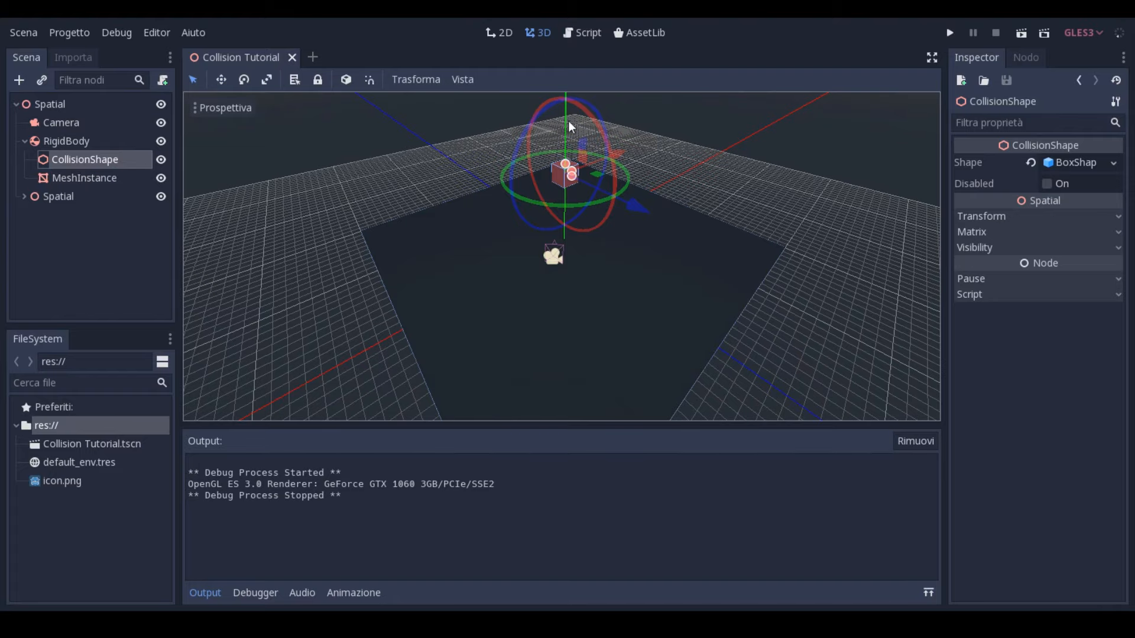
left_click(686, 171)
left_click(90, 161)
- Examine the CollisionShape's BoxShape settings and the list of available shape types, leaving the shape as it is
left_click(1095, 163)
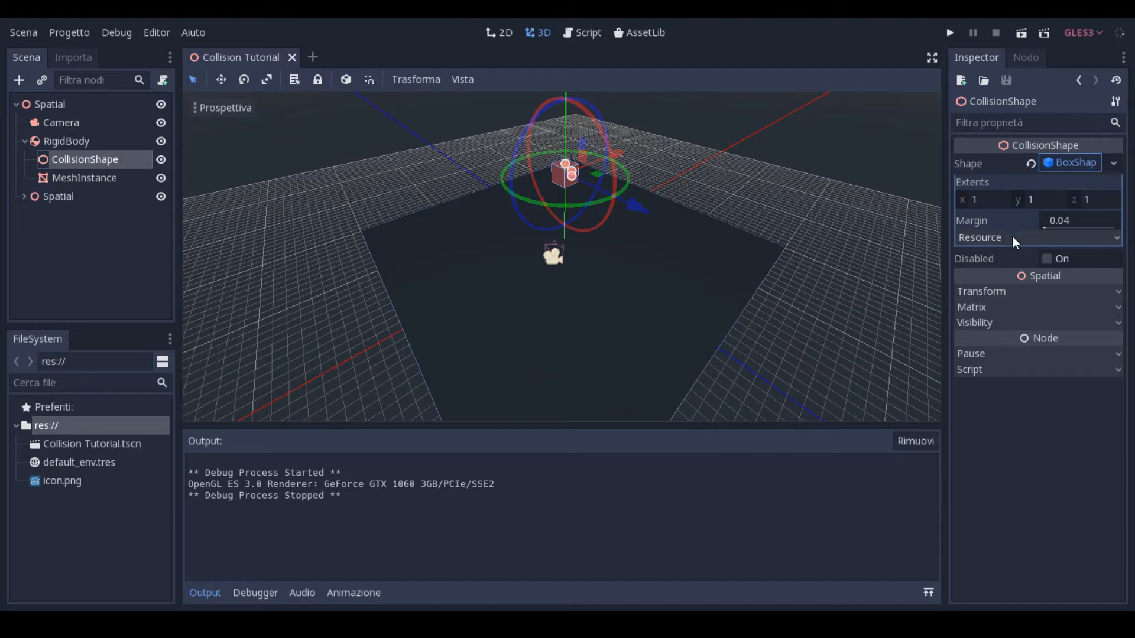
left_click(1112, 165)
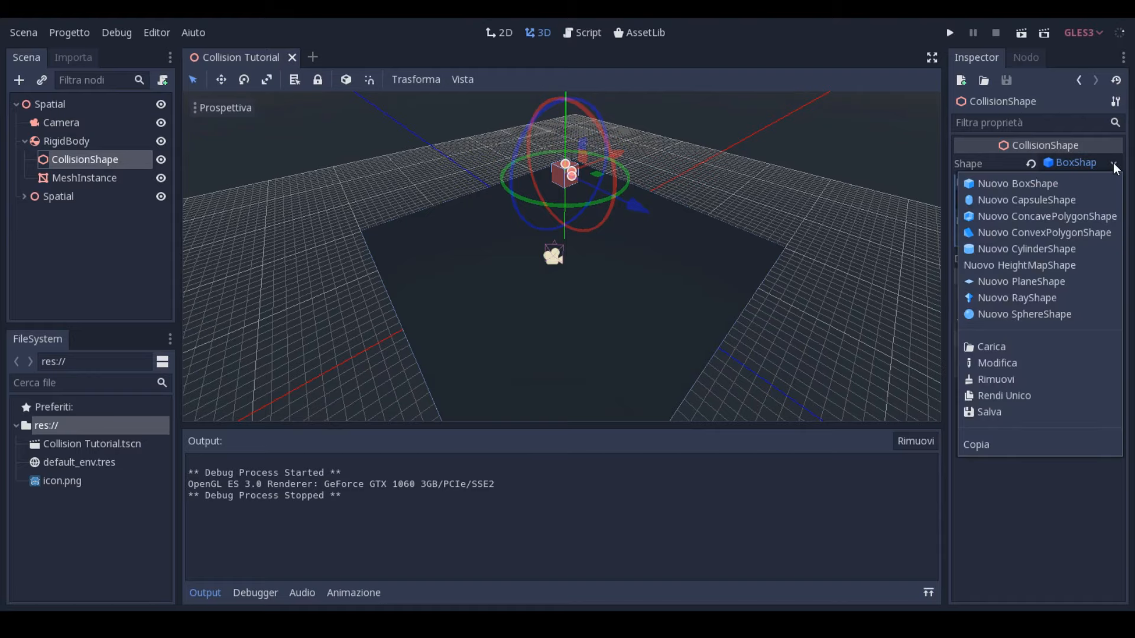
left_click(1031, 448)
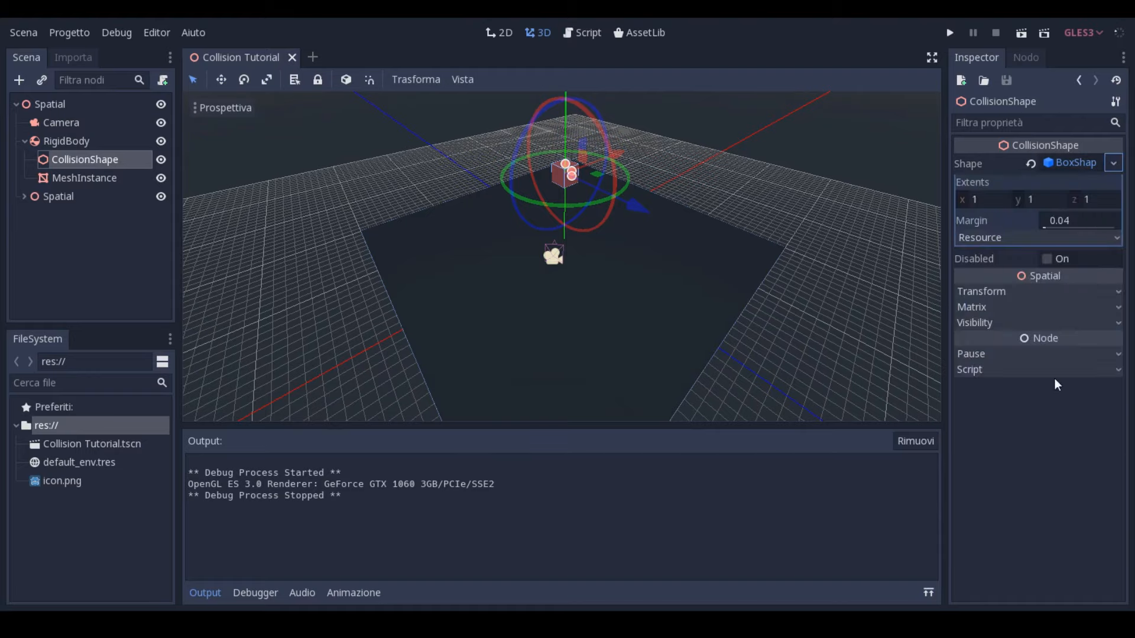
left_click(1071, 164)
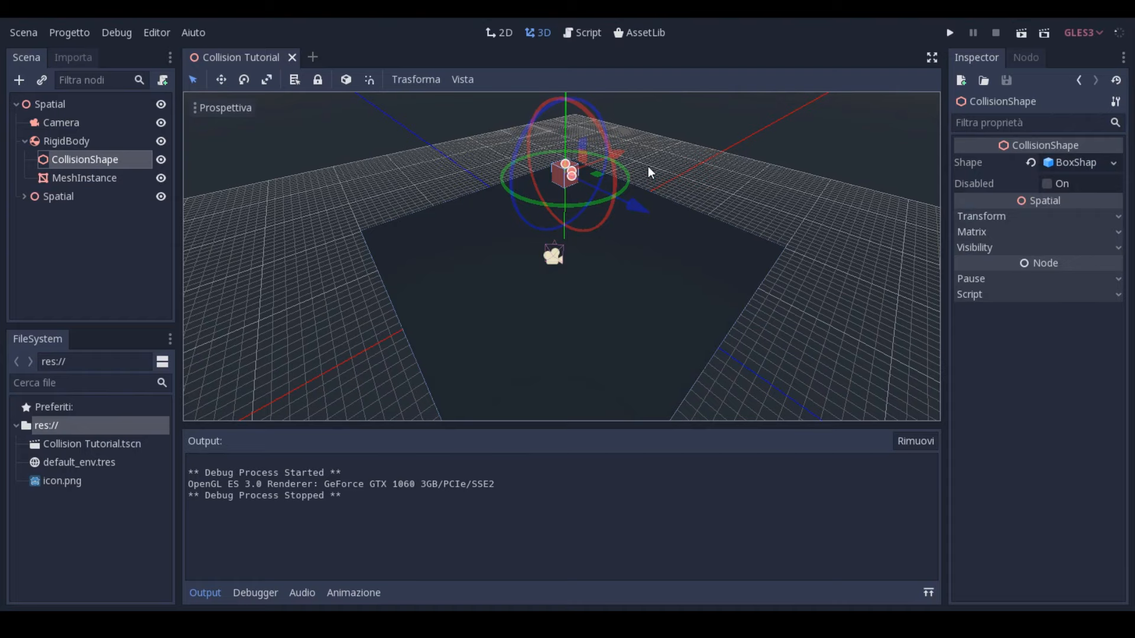
left_click(1099, 162)
left_click(1109, 162)
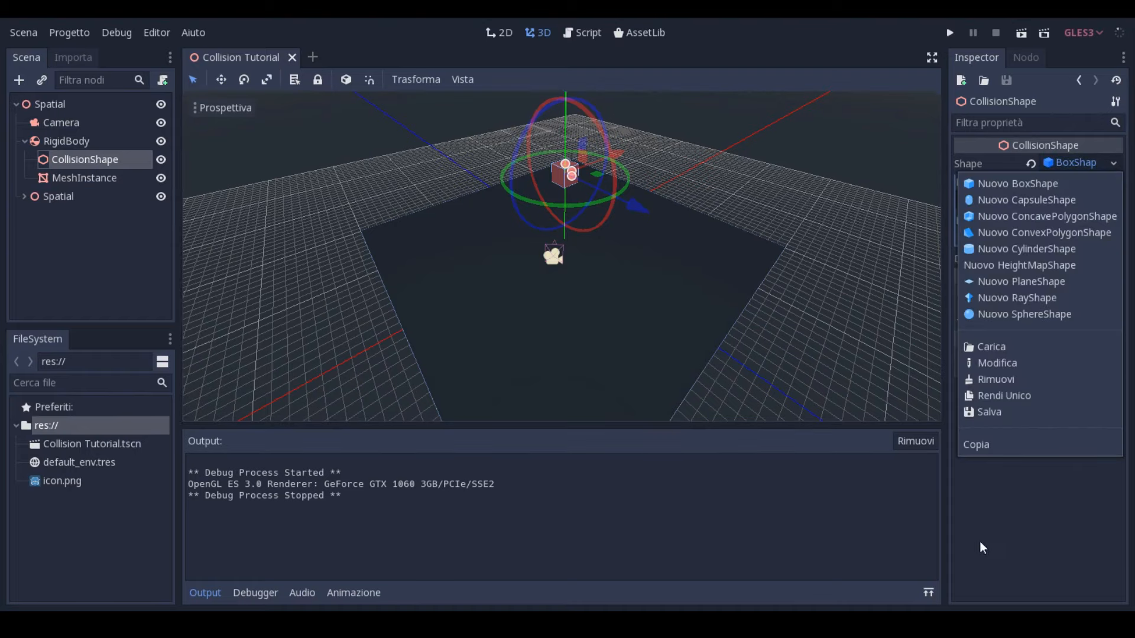
left_click(1019, 502)
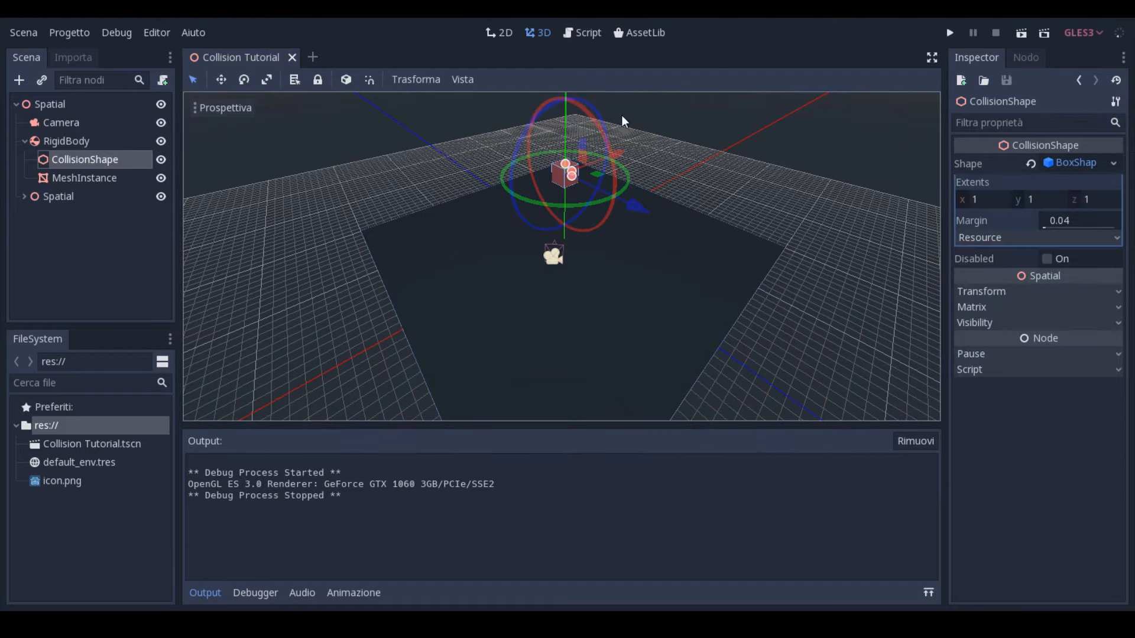
left_click(1080, 163)
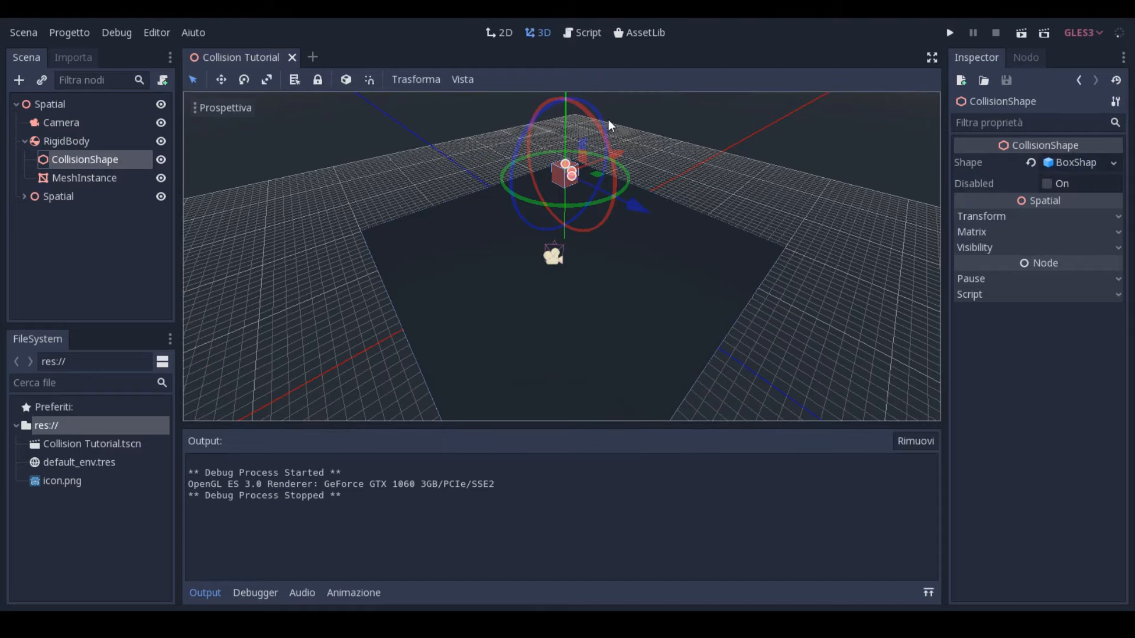
- Hide the RigidBody's MeshInstance and view its collision box outline up close in the 3D view
left_click(625, 183)
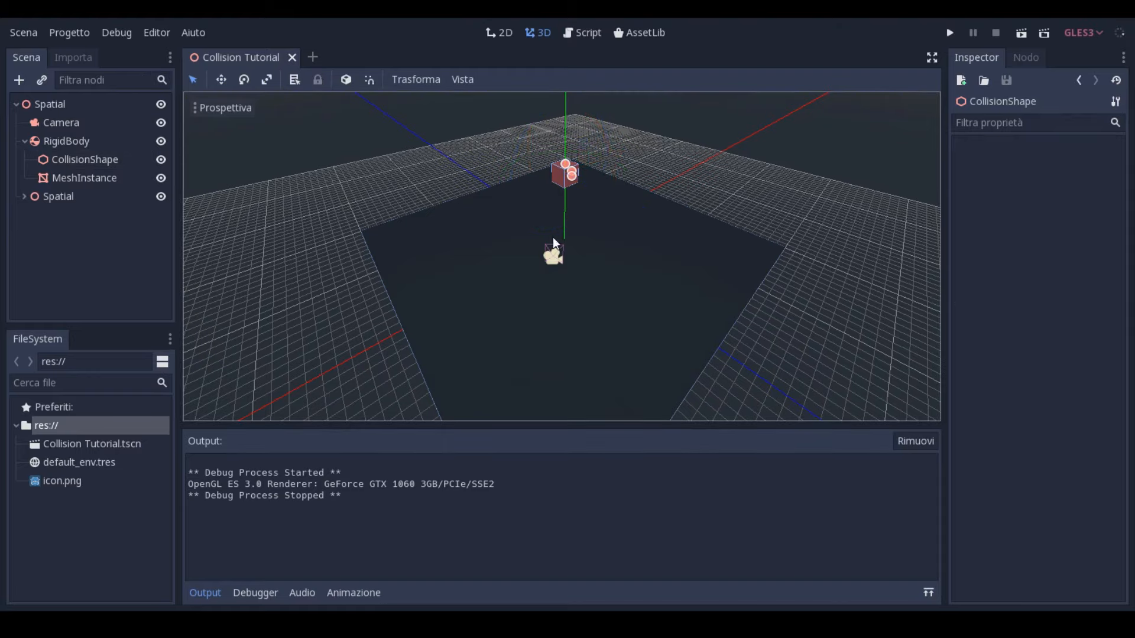
middle_click_drag(488, 190, 573, 144)
middle_click_drag(608, 226, 570, 197)
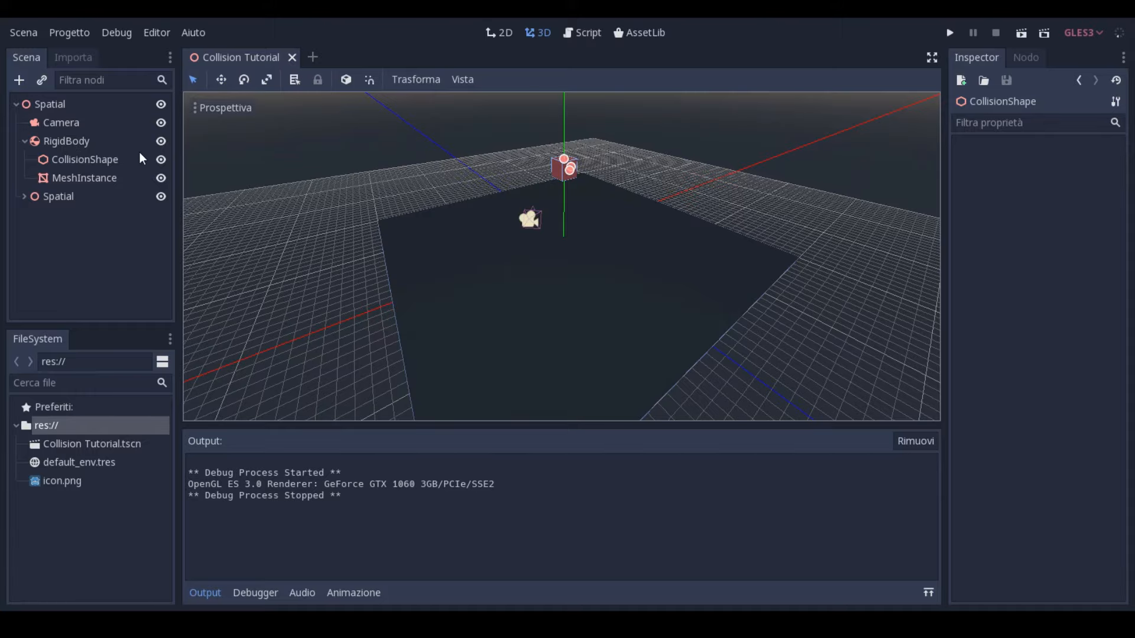
left_click(160, 178)
scroll(538, 257, "up", 6)
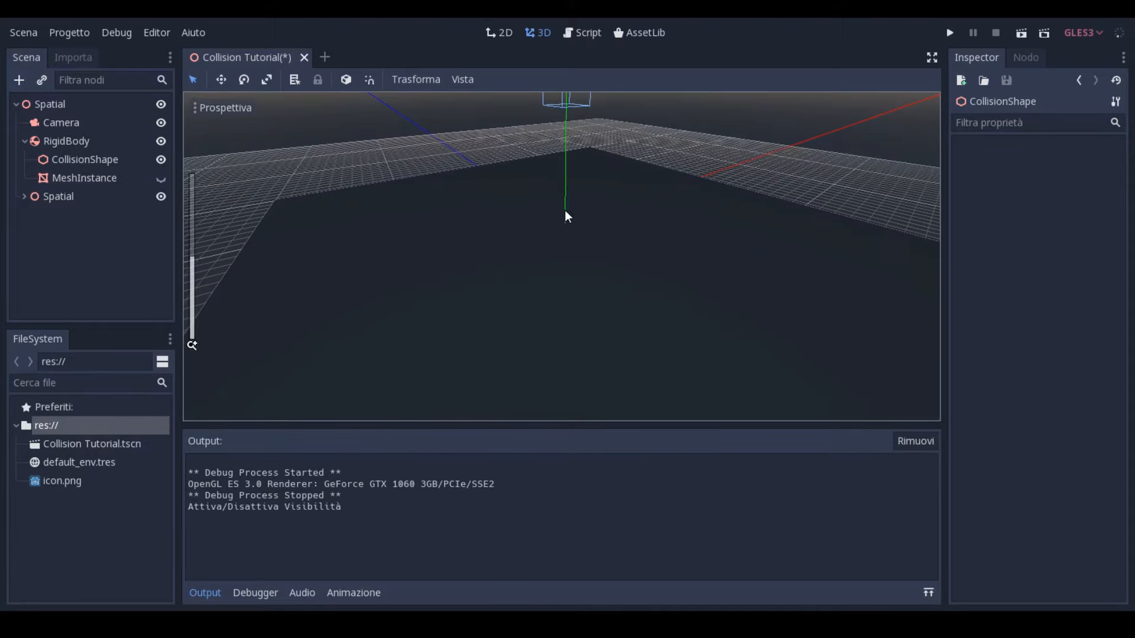
middle_click_drag(572, 269, 558, 162)
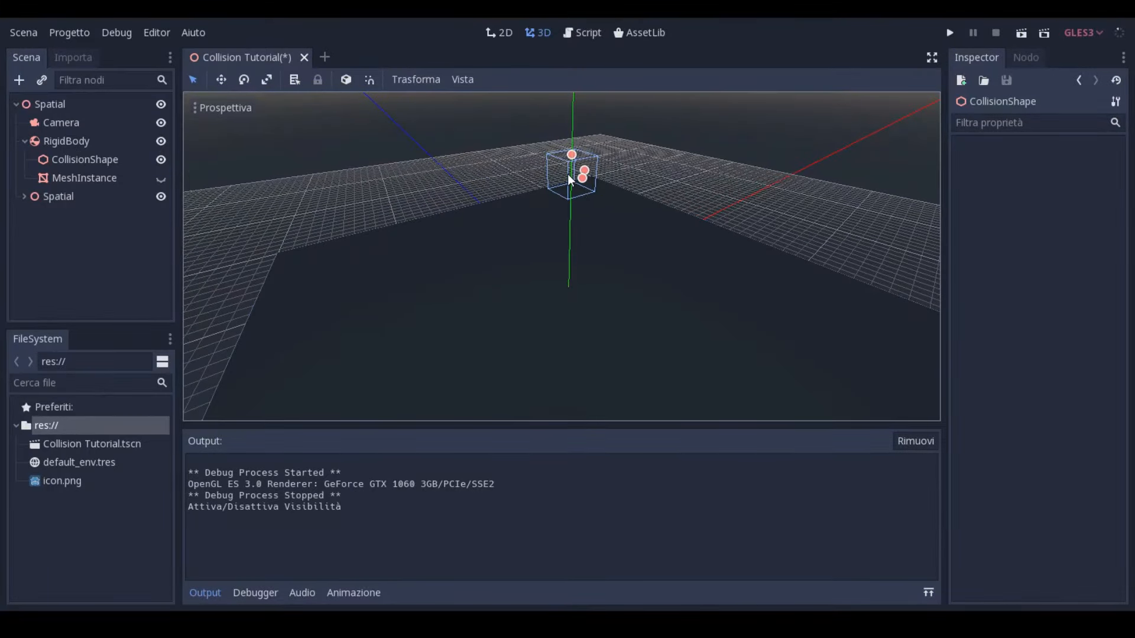
- Make the RigidBody's hidden MeshInstance visible again and view the red cube from different angles
left_click(97, 176)
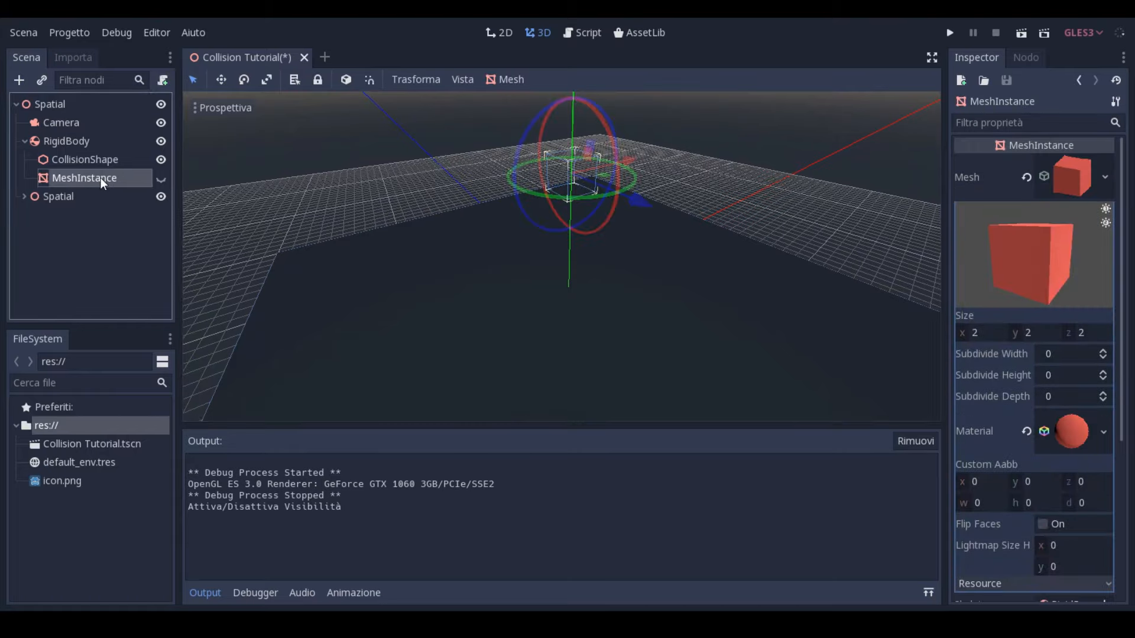
left_click(96, 190)
left_click(61, 177)
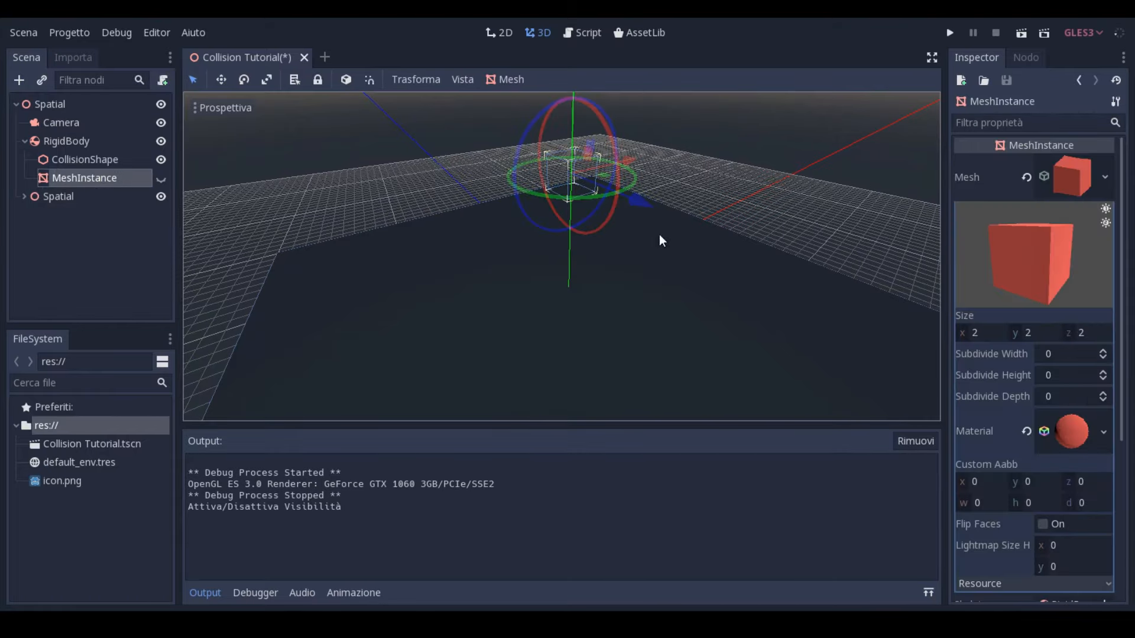
left_click(161, 178)
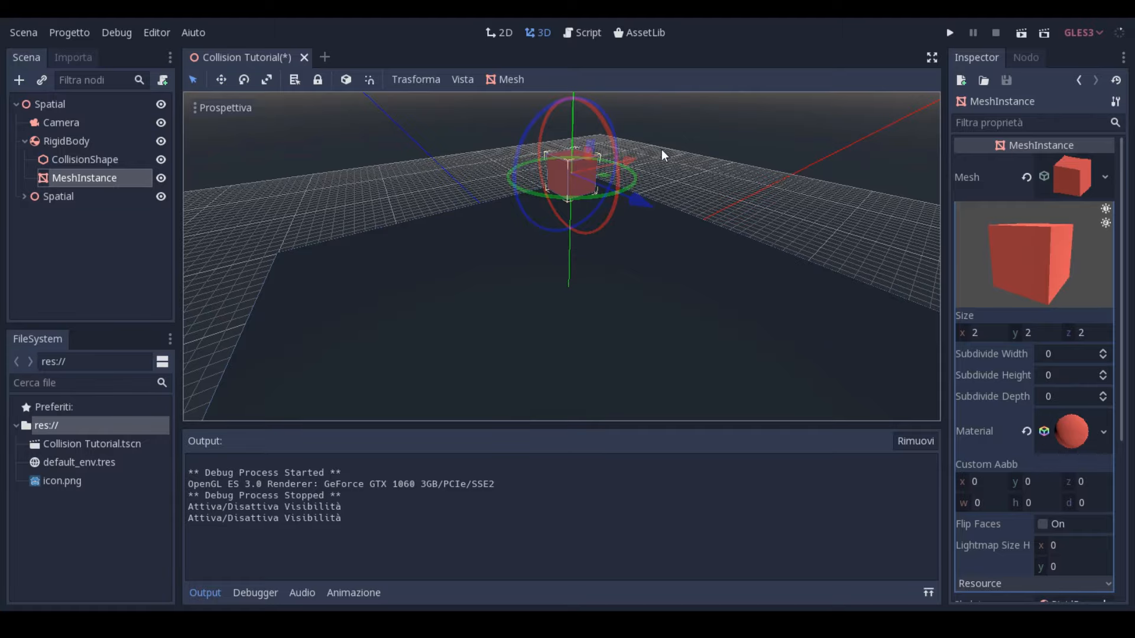
middle_click_drag(686, 190, 637, 265)
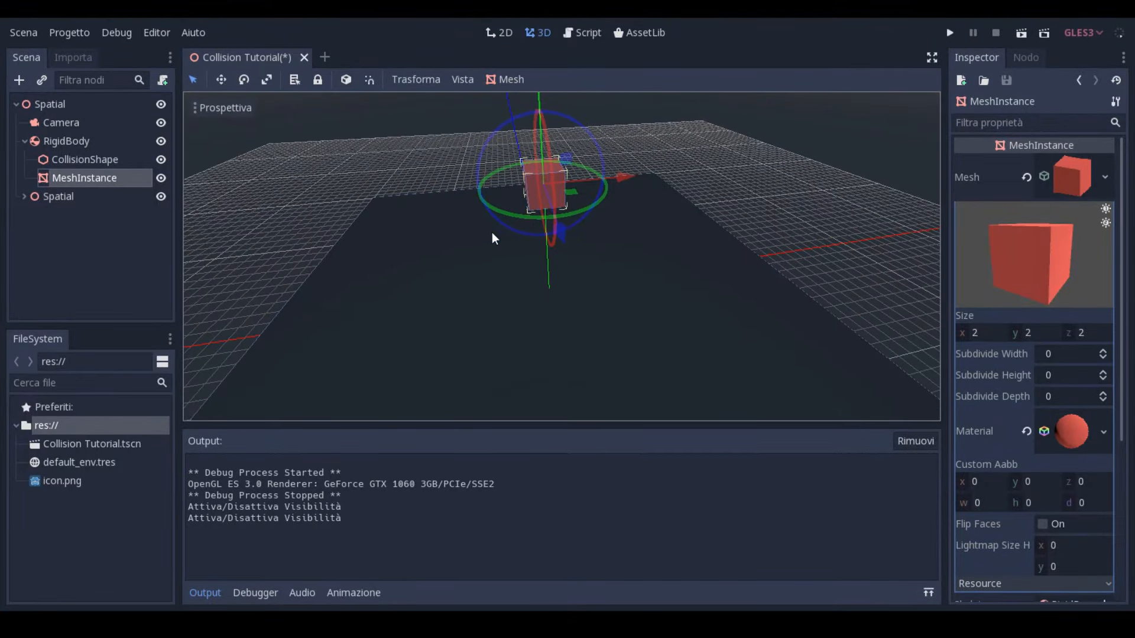
middle_click_drag(494, 237, 581, 279)
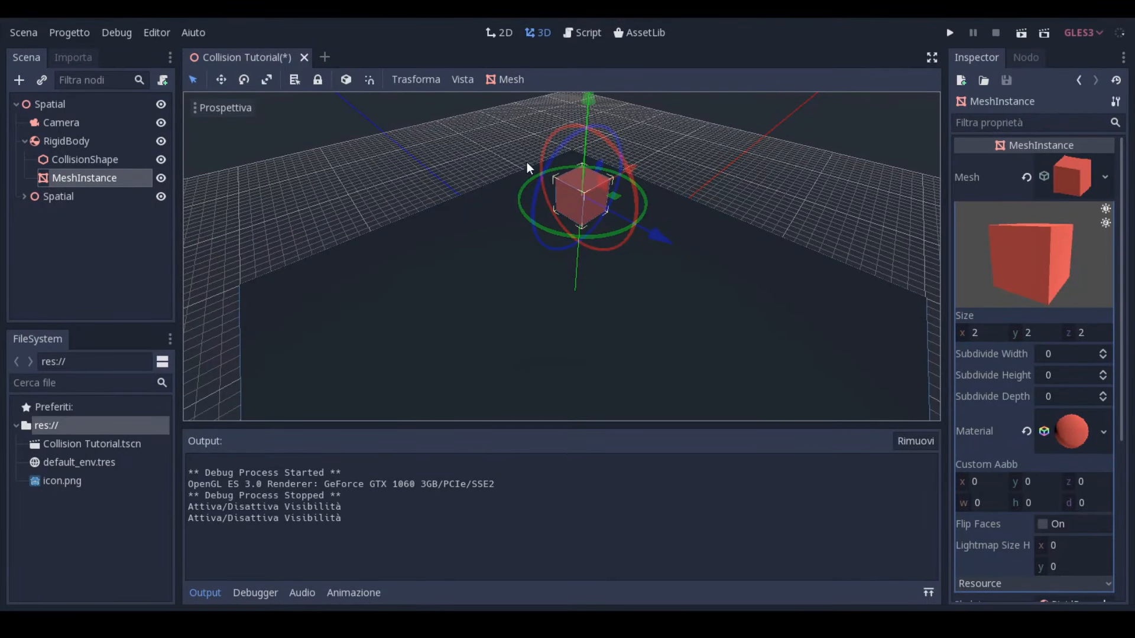
- Hide the MeshInstance and preview the scene through the Camera, leaving the preview turned off at the end
left_click(160, 178)
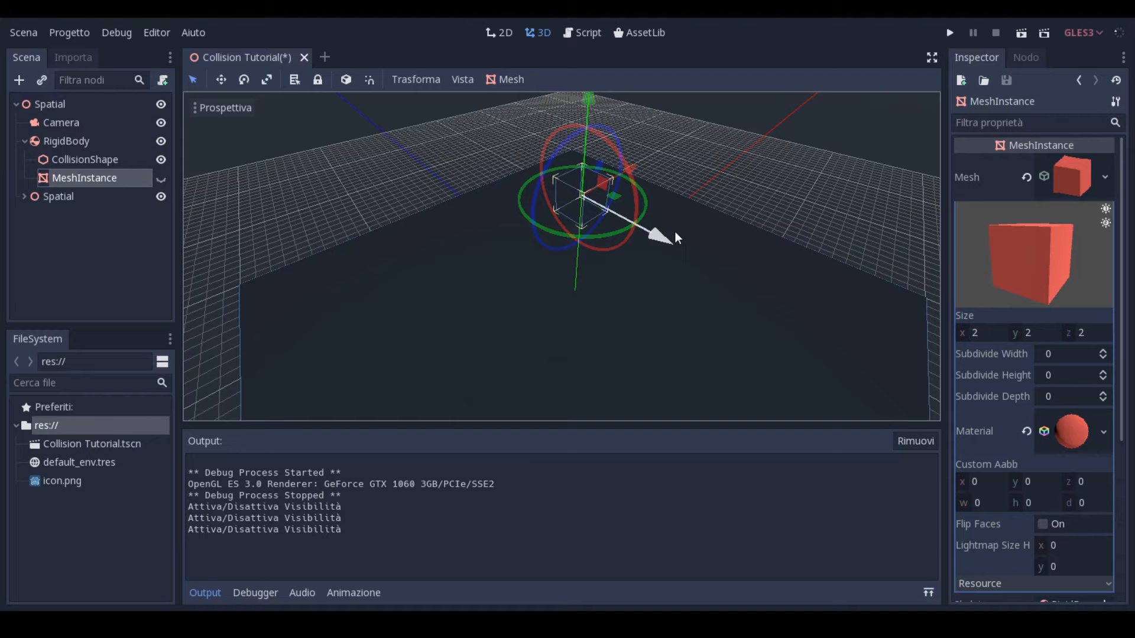
left_click(519, 170)
middle_click_drag(519, 170, 710, 187)
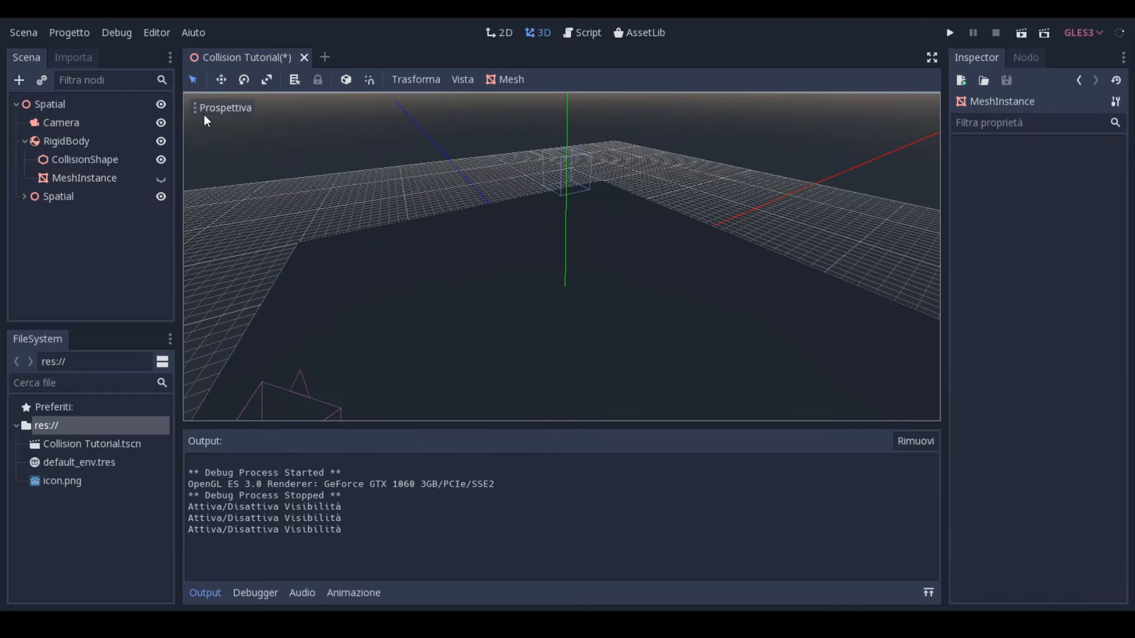
left_click(62, 123)
left_click(215, 129)
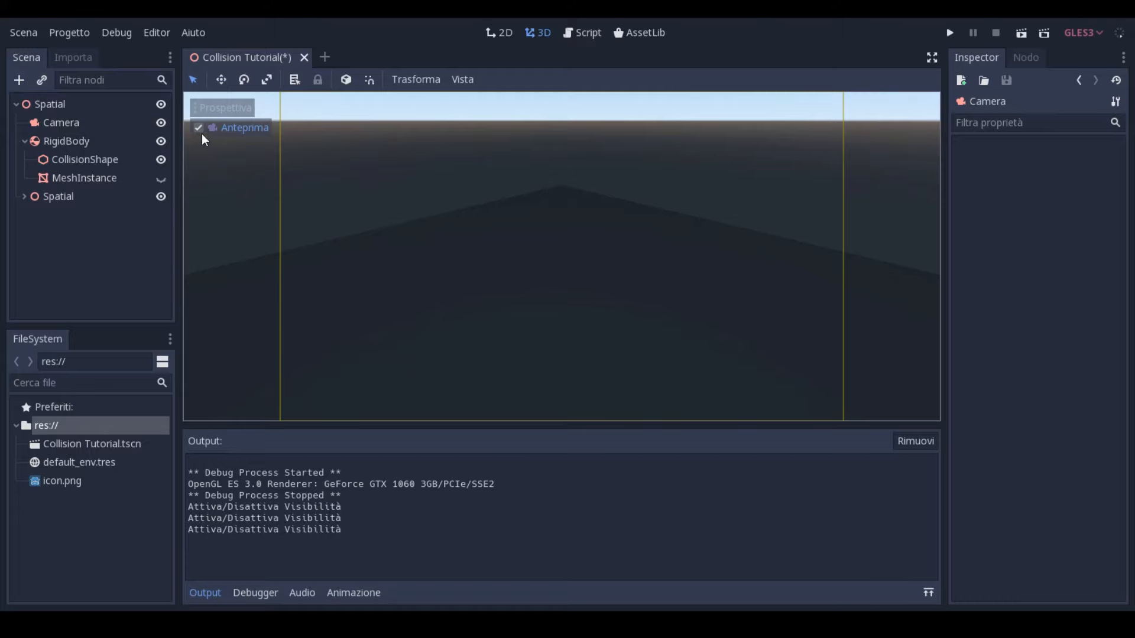
left_click(199, 129)
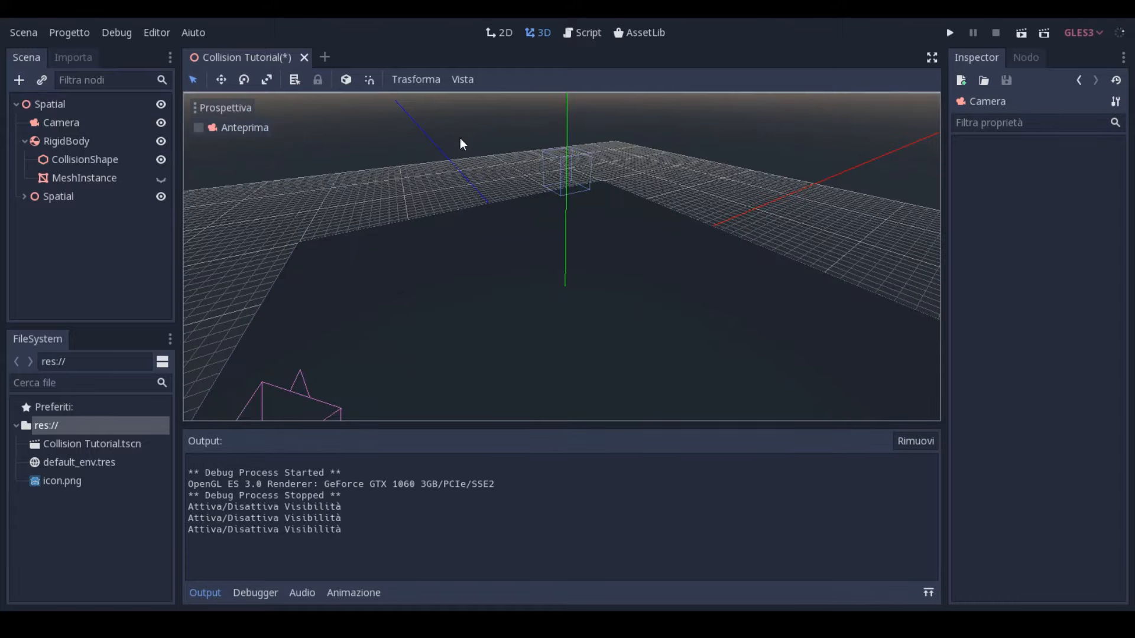
- Show the RigidBody's MeshInstance again and collapse its cube mesh settings
left_click(86, 179)
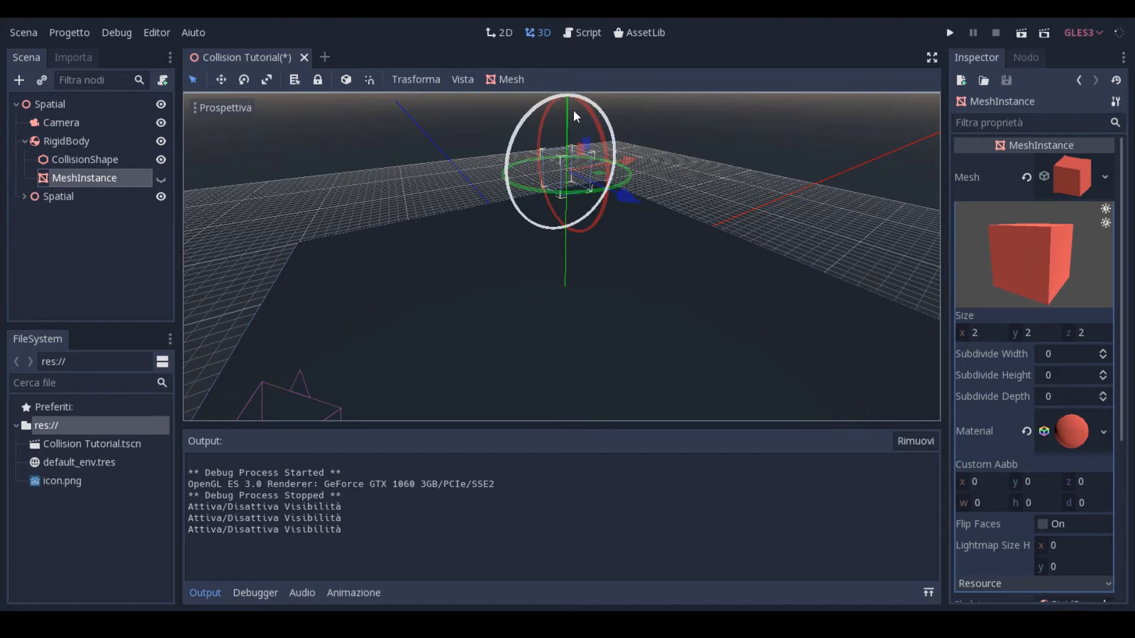
left_click(161, 179)
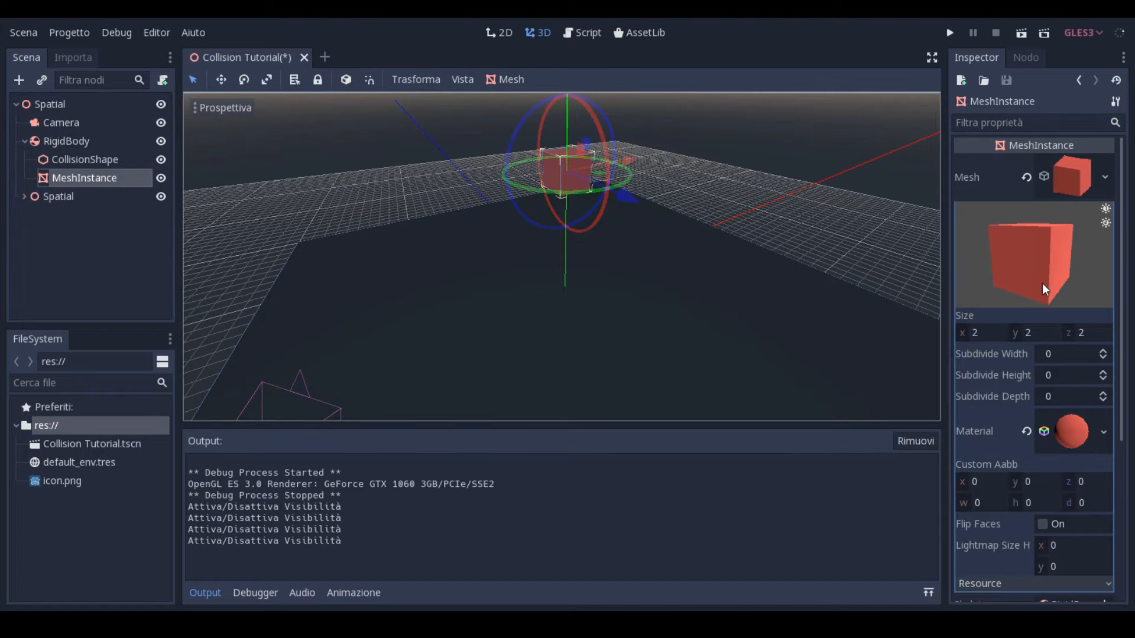
left_click(1063, 169)
left_click(1063, 169)
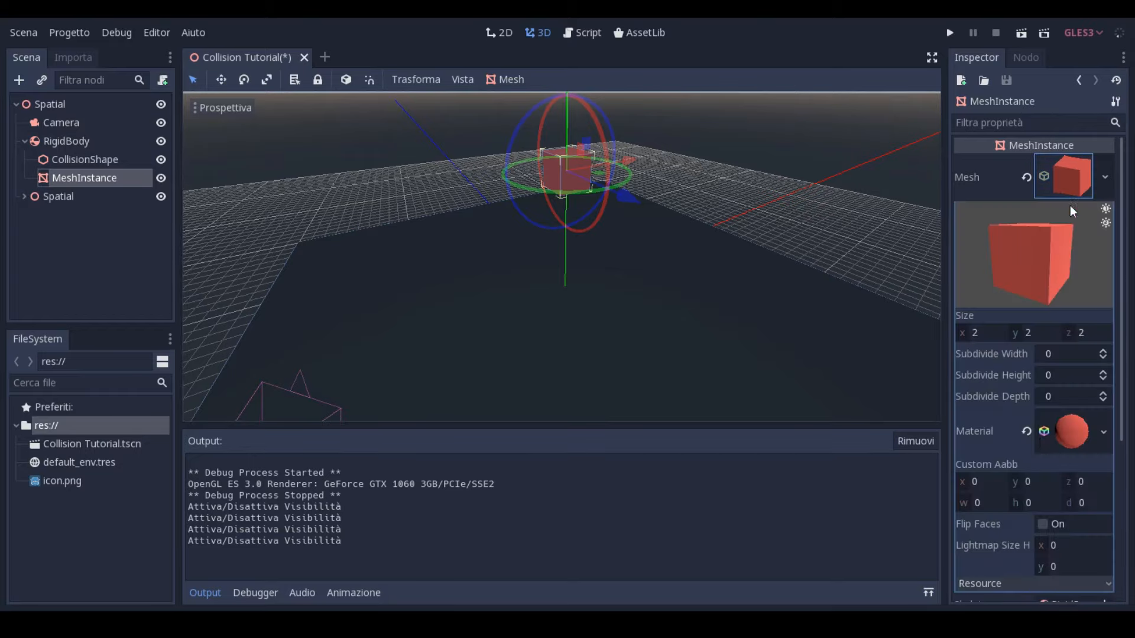
left_click(1057, 179)
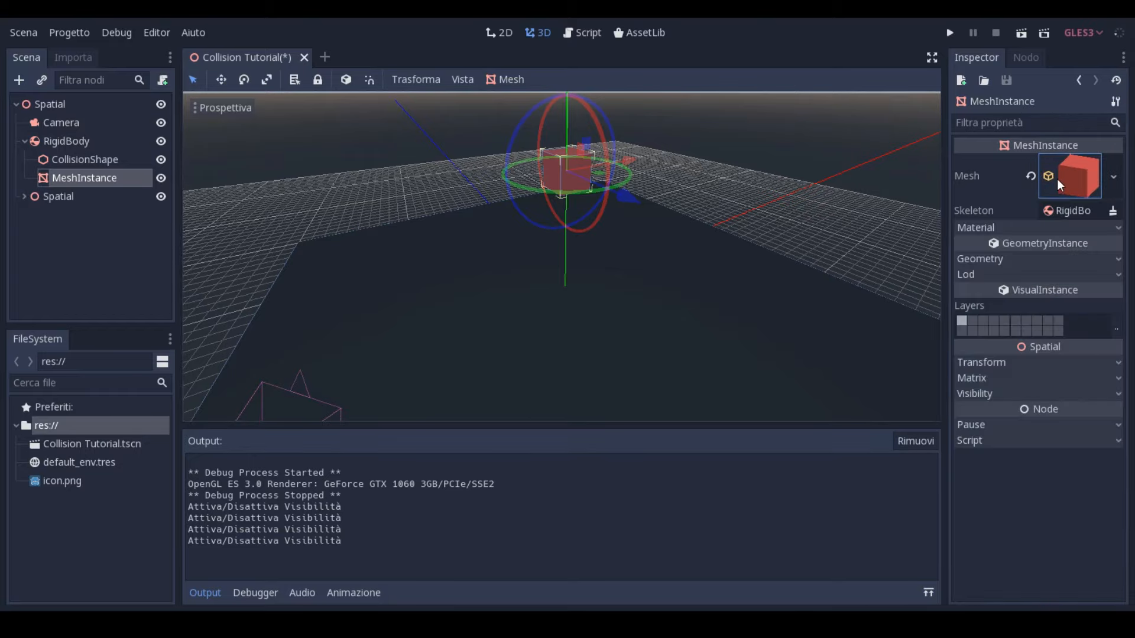
- Review the RigidBody's properties, then those of its CollisionShape child, leaving the CollisionShape selected
left_click(587, 195)
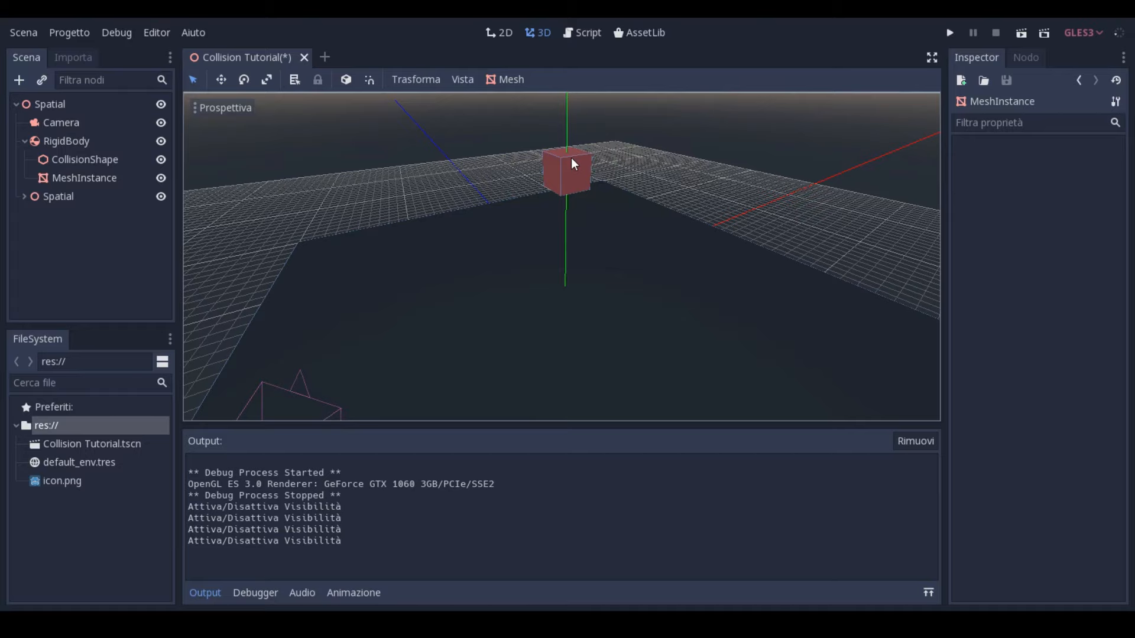
left_click(85, 143)
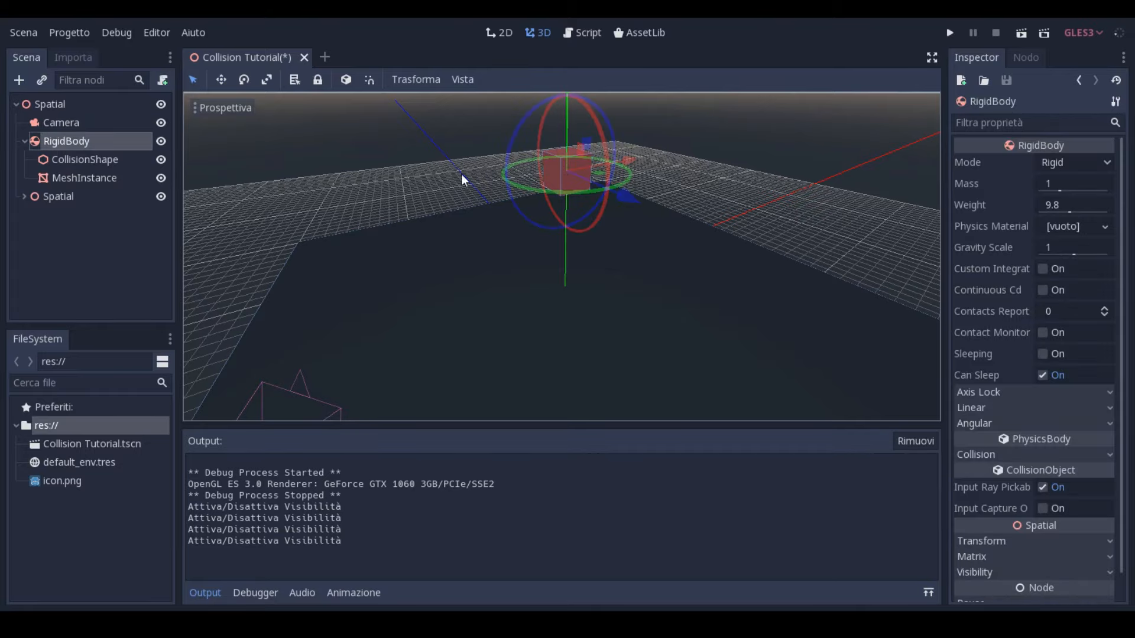
left_click(682, 136)
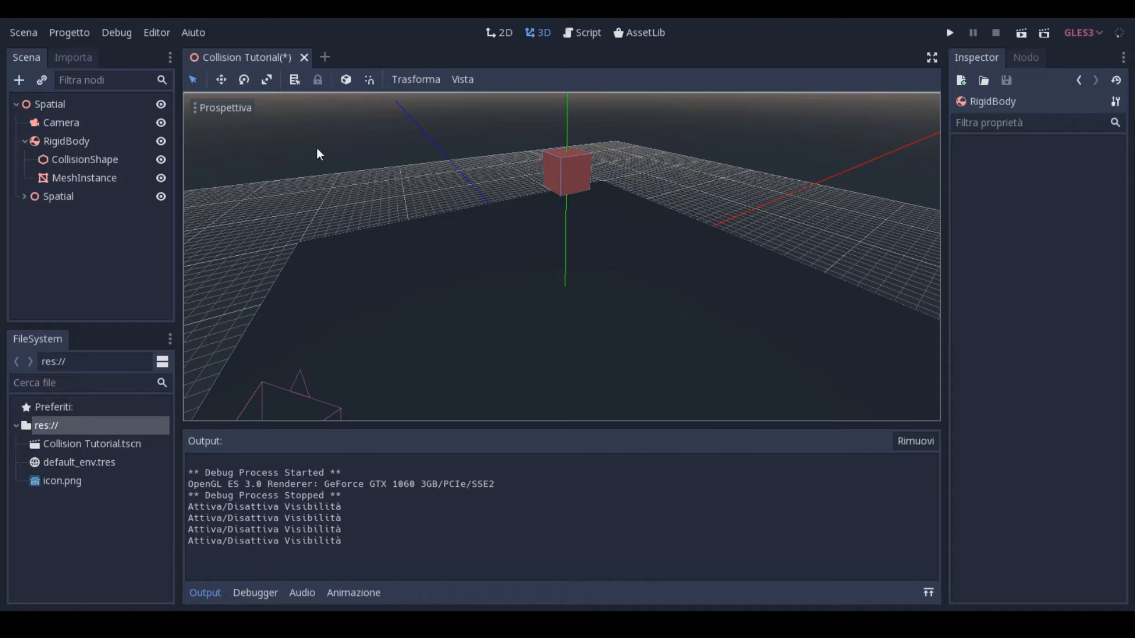
left_click(92, 163)
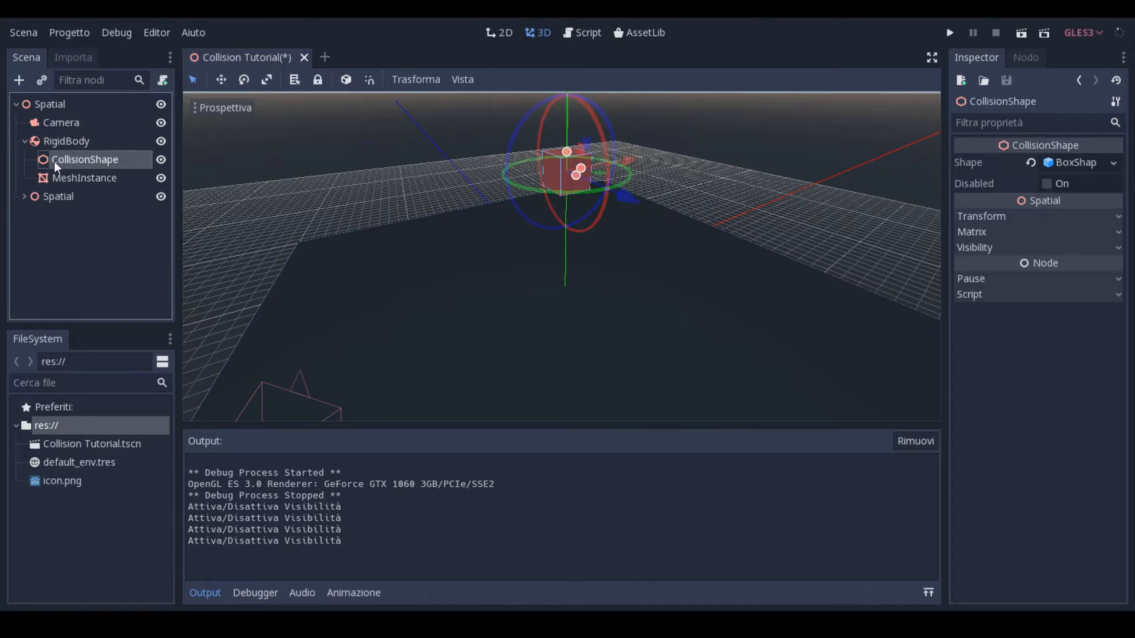